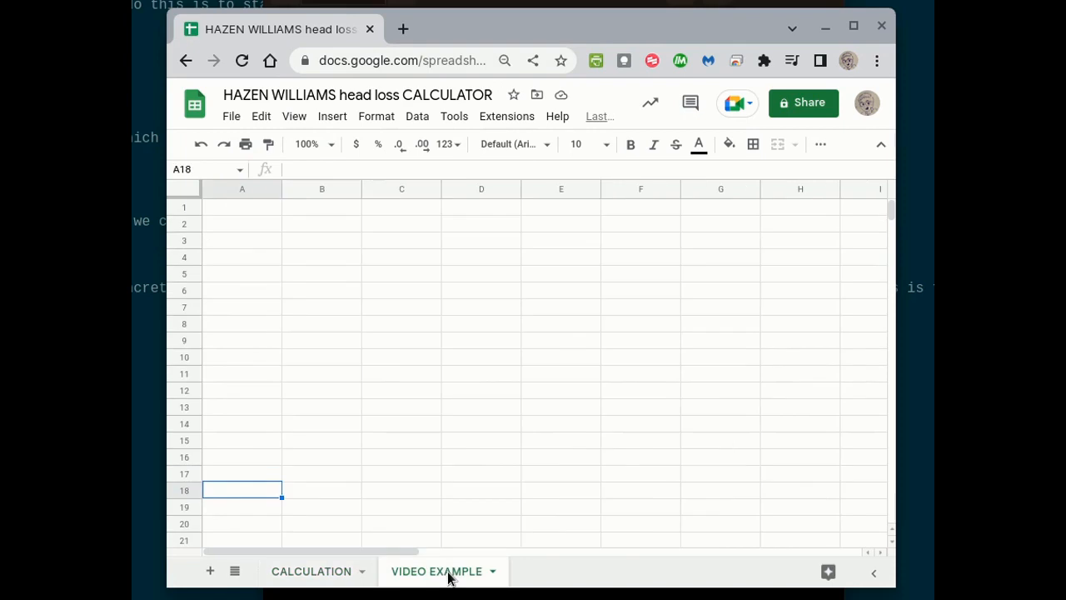
Fill in the Hazen-Williams Calculator title in B2 with the variable and result labels below it, and set the title's font size to 14.
left_click(230, 208)
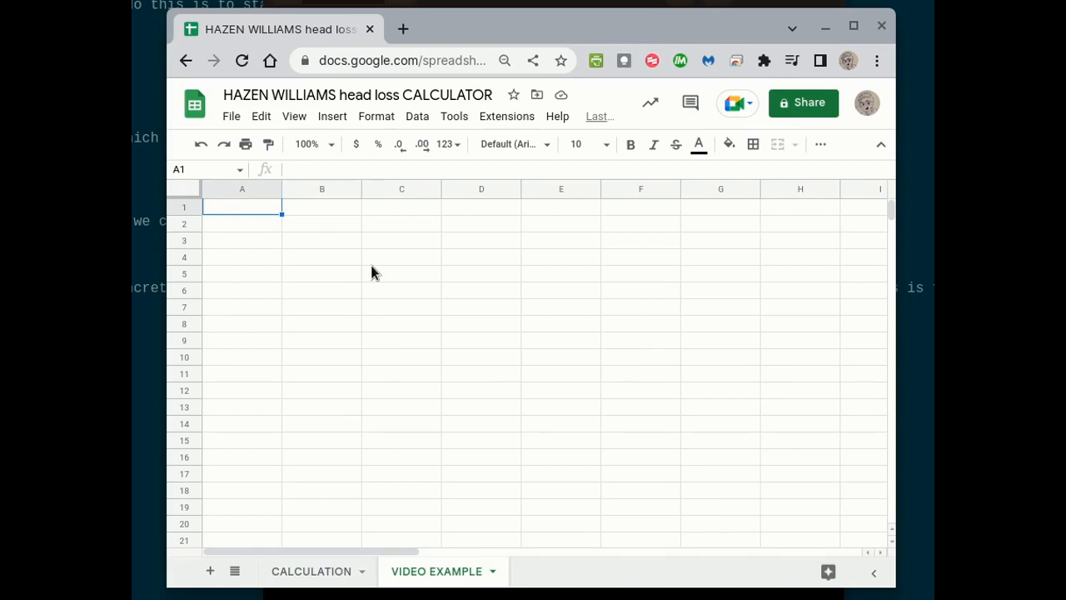
key("Down")
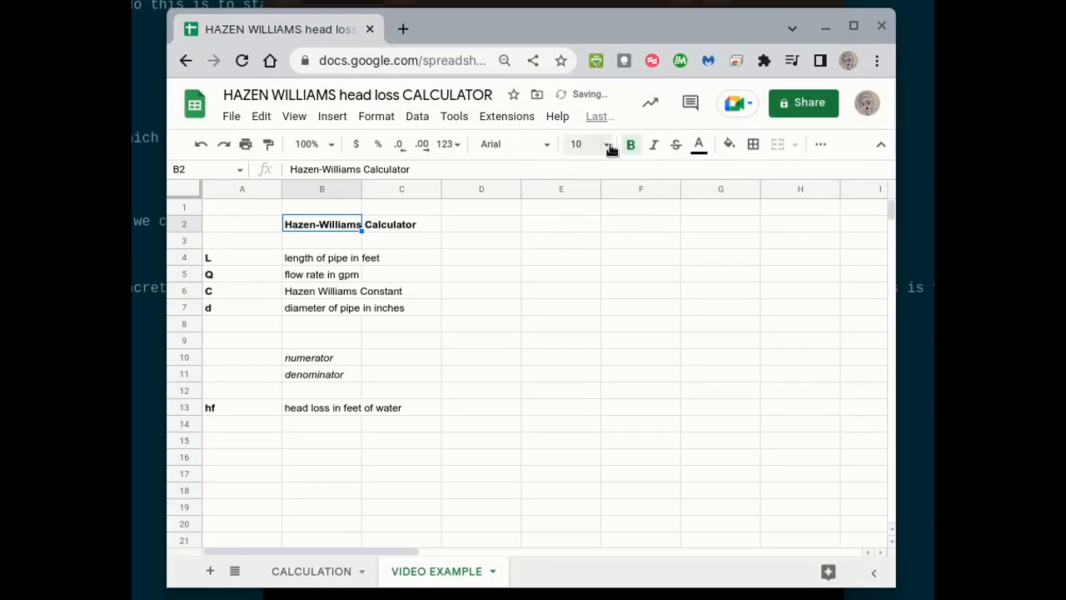
left_click(609, 148)
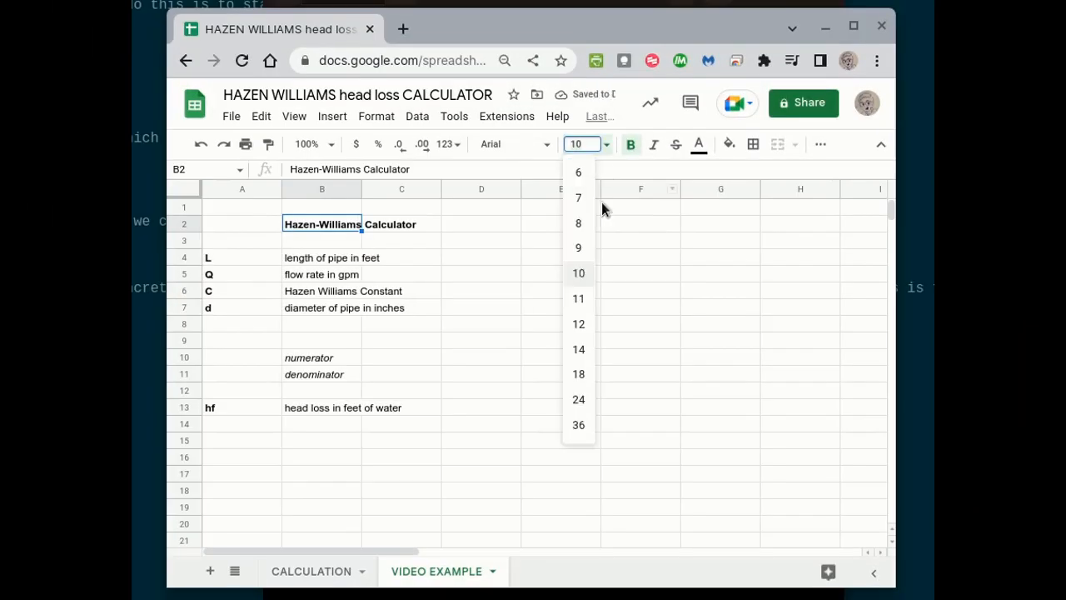
left_click(579, 401)
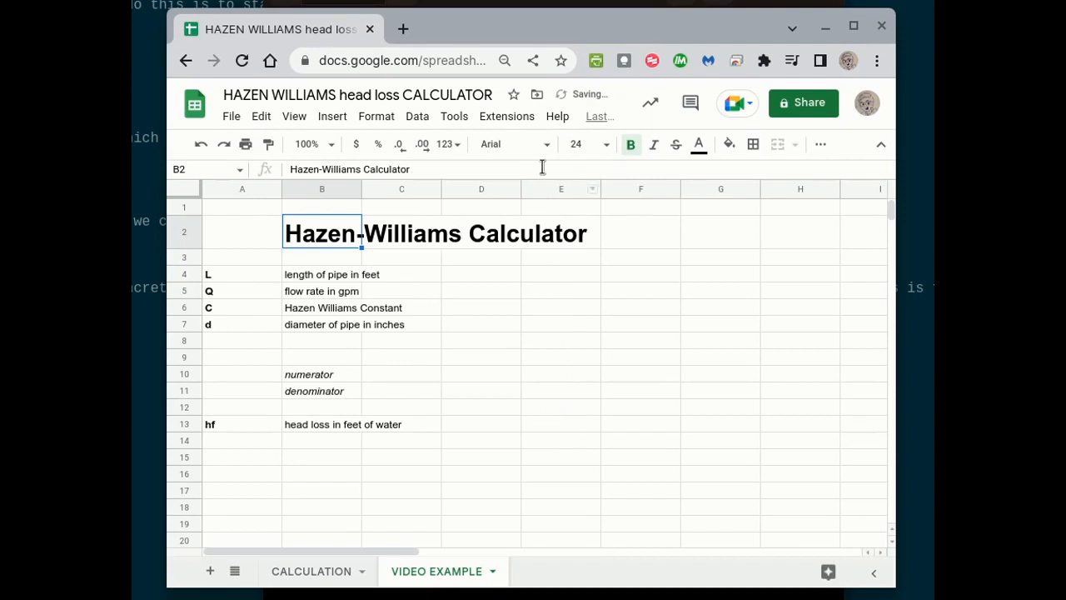
left_click(604, 146)
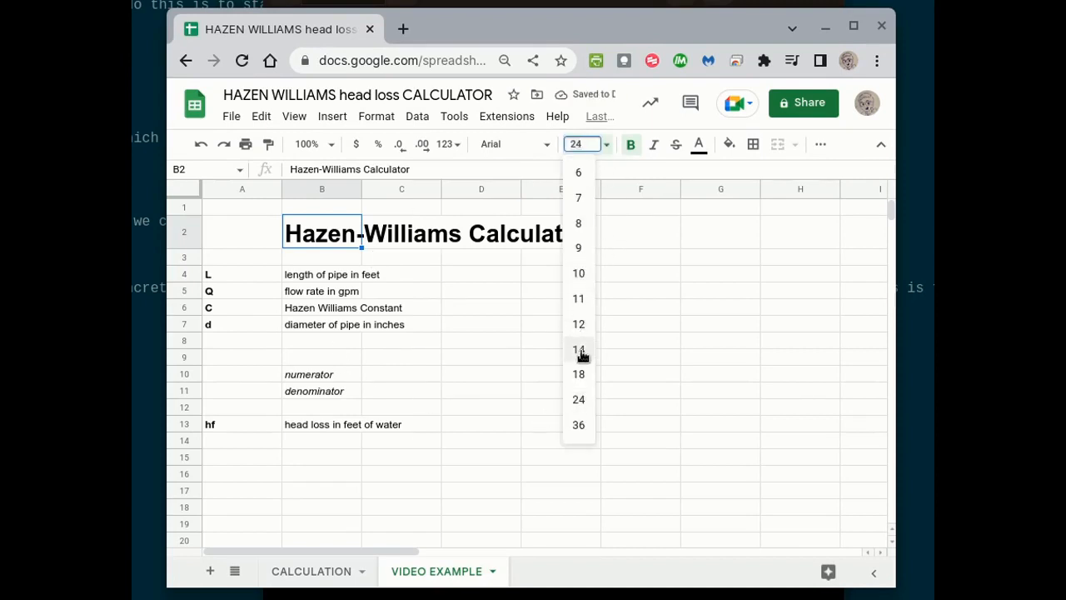
left_click(579, 351)
Review the labels for L, Q, C, d, numerator, denominator and hf, moving through rows 4 to 13.
left_click(243, 259)
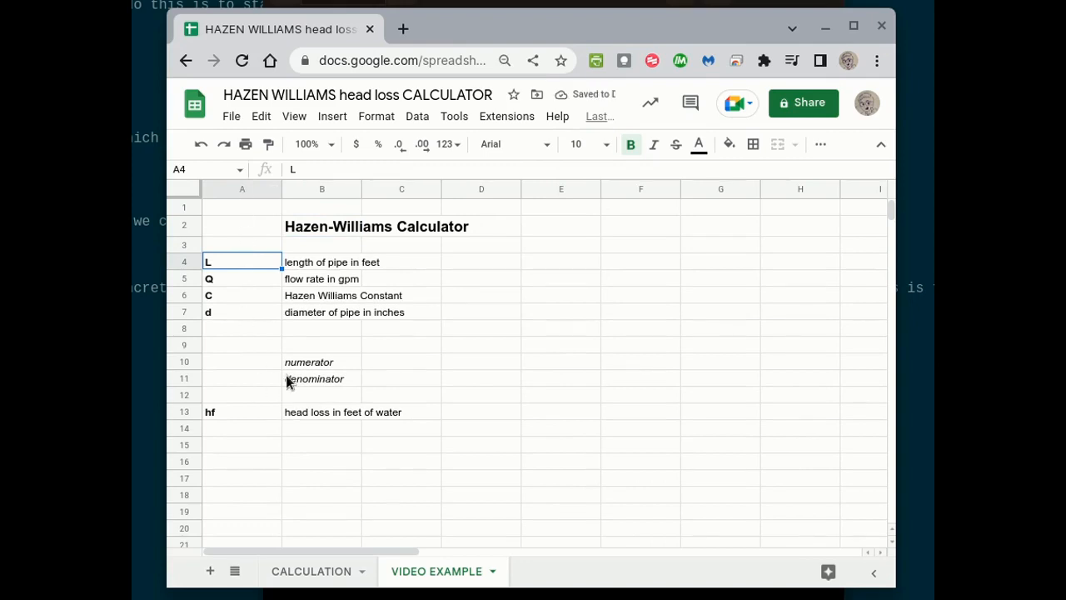
key("Right")
key("Down")
key("Left")
key("Right")
key("Down")
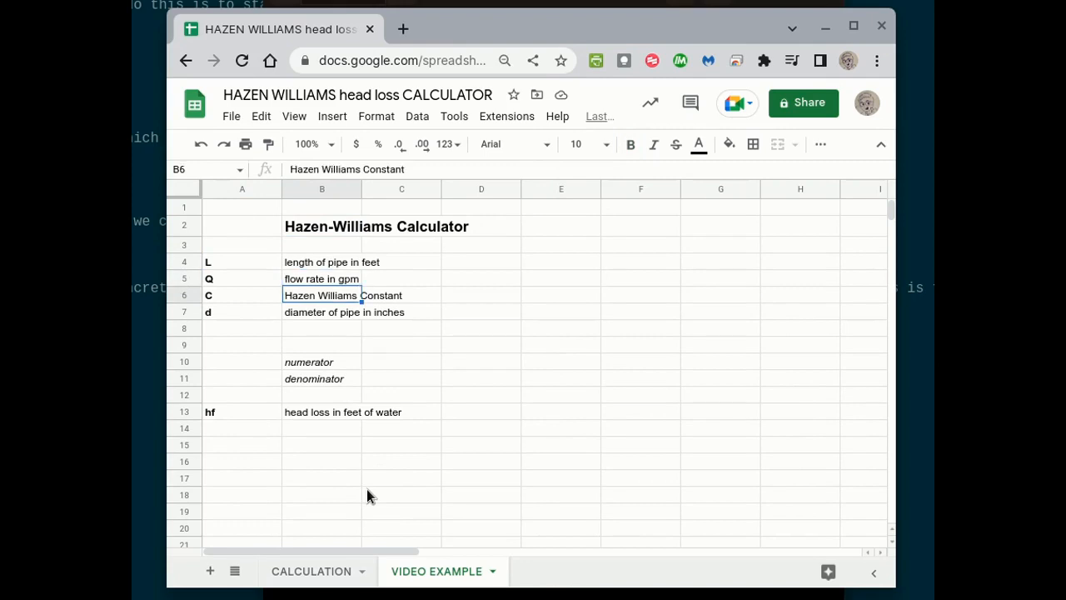
key("Down")
key("Left")
key("Down")
key("Down")
key("Down")
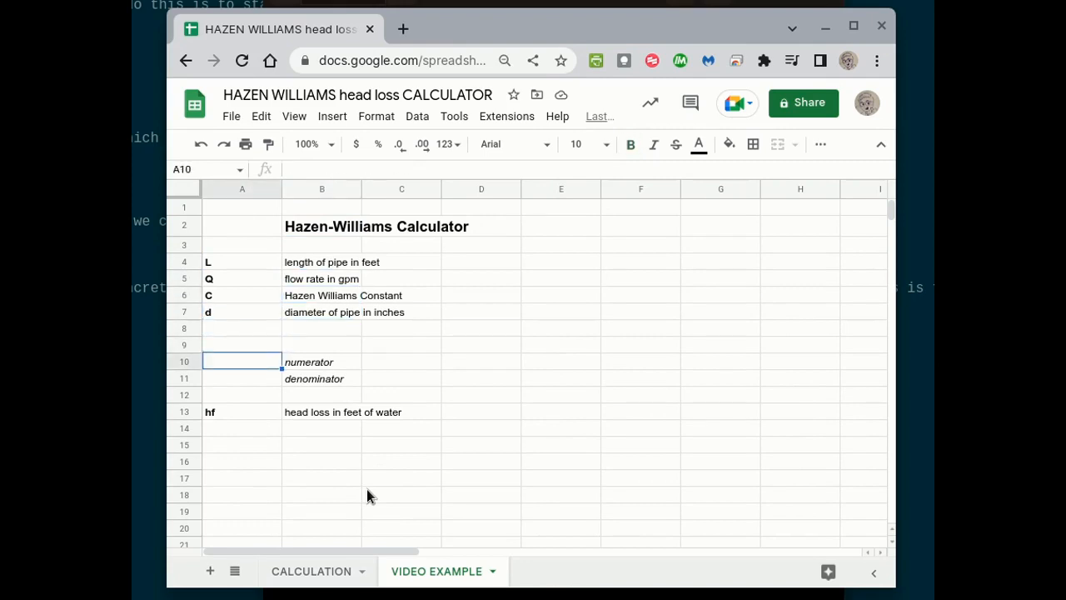
key("Right")
key("Right")
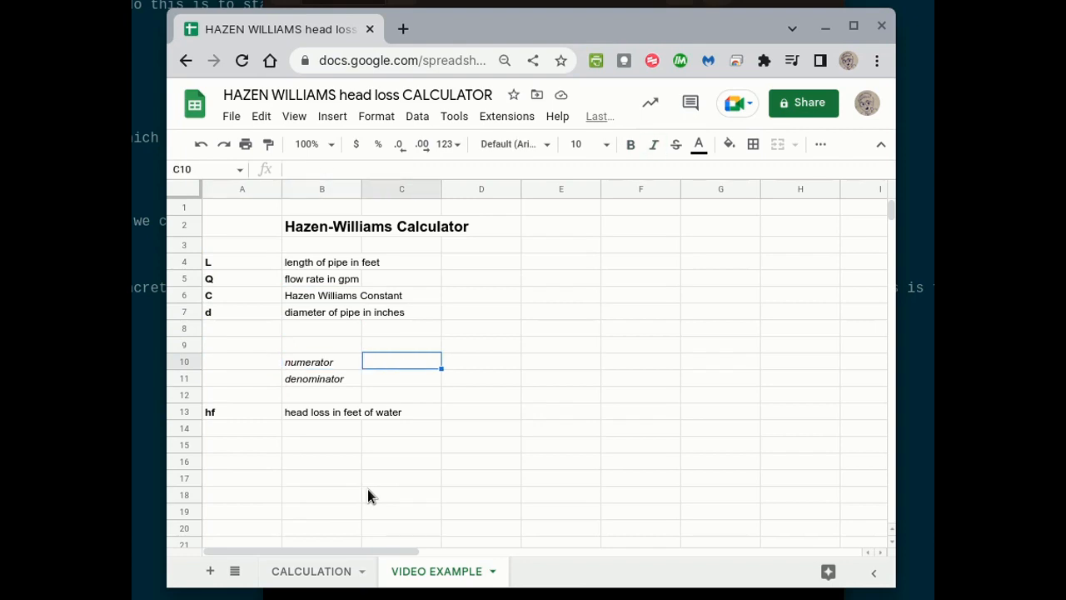
key("Down")
key("Down")
key("Down")
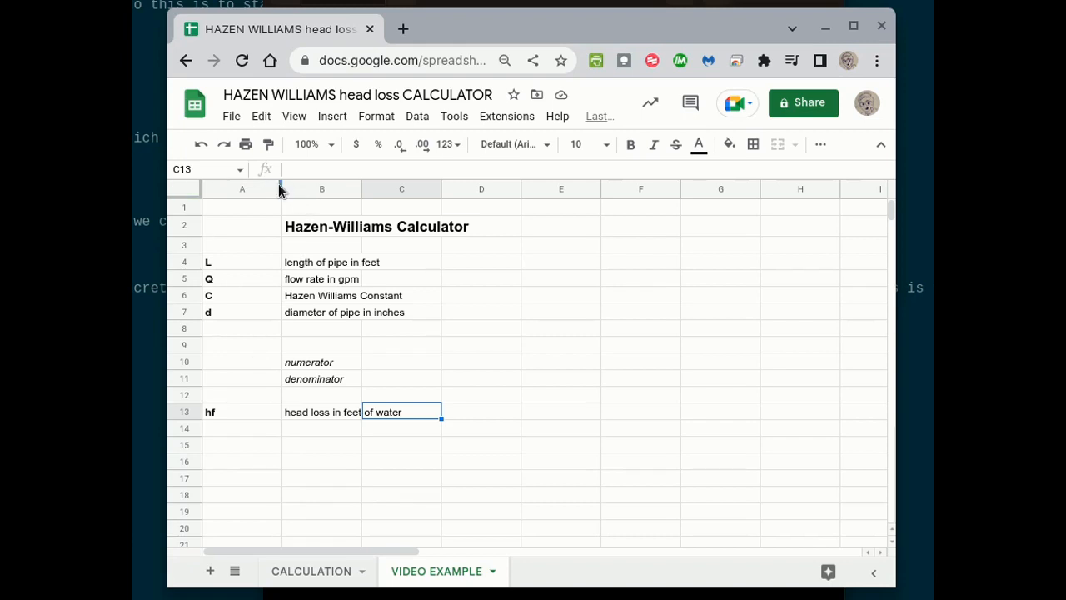
Narrow column A to suit the variable symbols and widen column B until its row descriptions fit.
left_click_drag(280, 190, 234, 213)
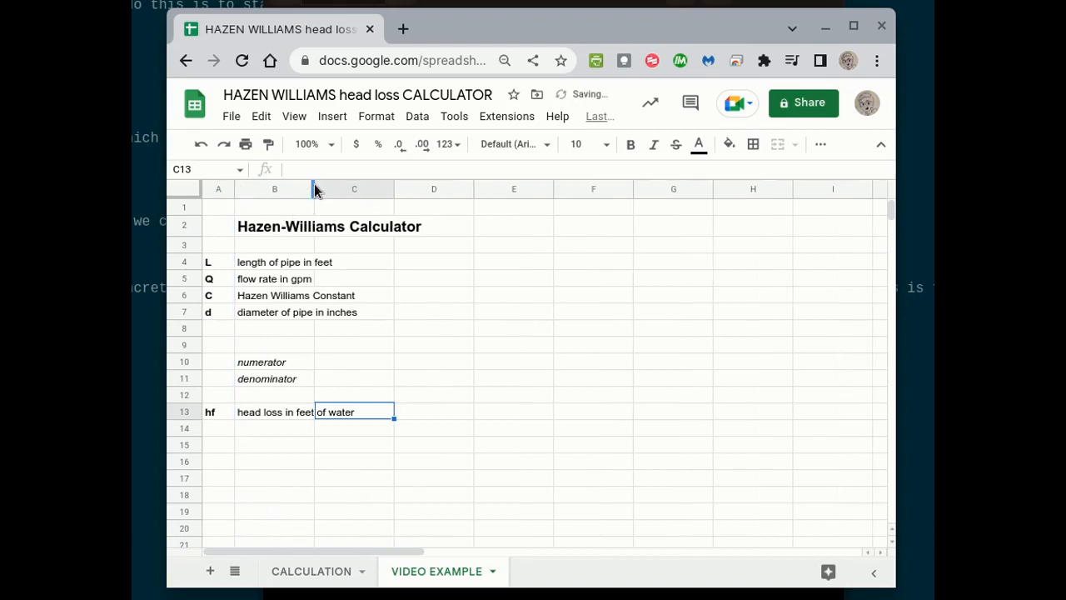
left_click_drag(313, 189, 376, 190)
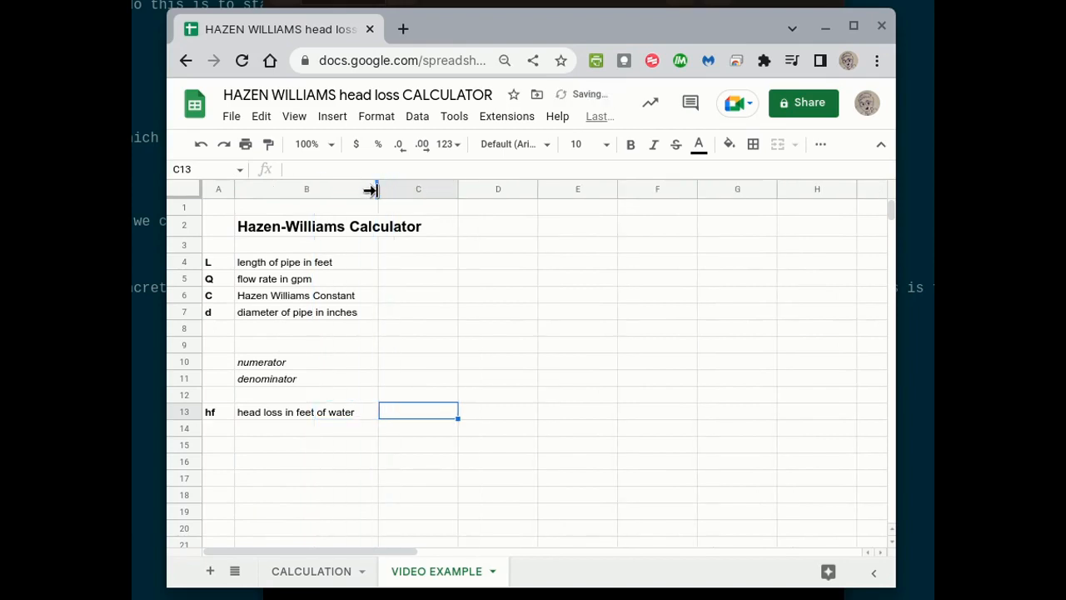
Fill the input cells C4:C7 with cyan and the head loss result cell C13 with yellow.
left_click_drag(431, 263, 430, 305)
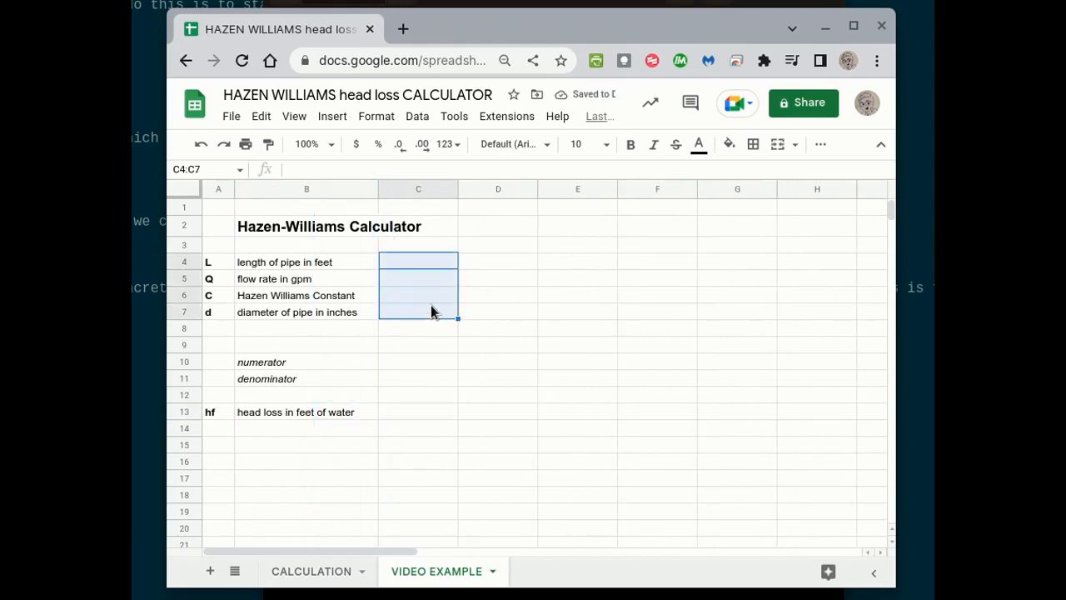
left_click(729, 146)
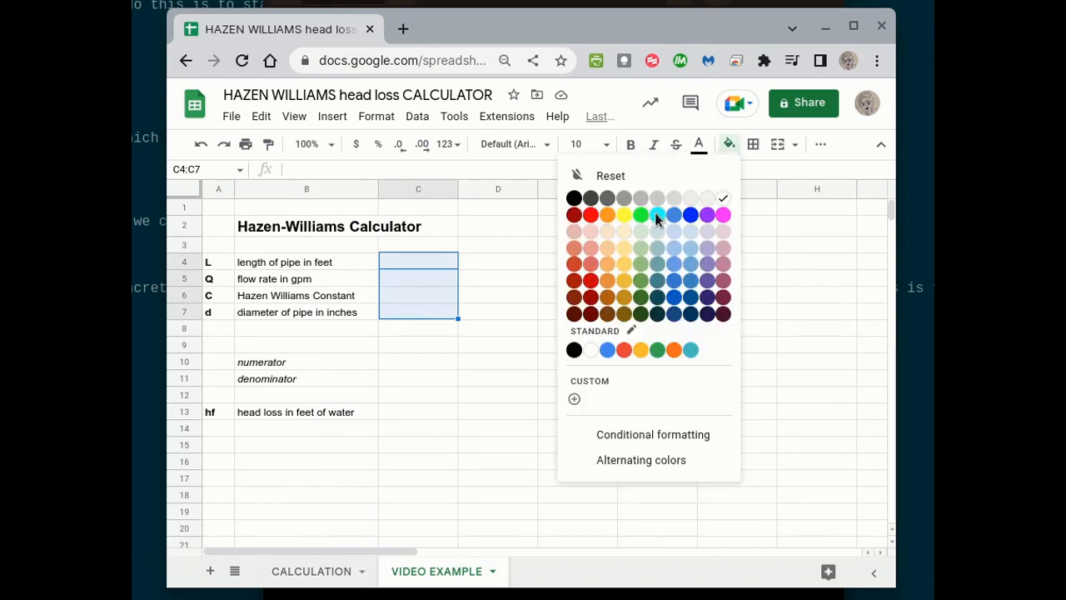
left_click(657, 214)
left_click(402, 411)
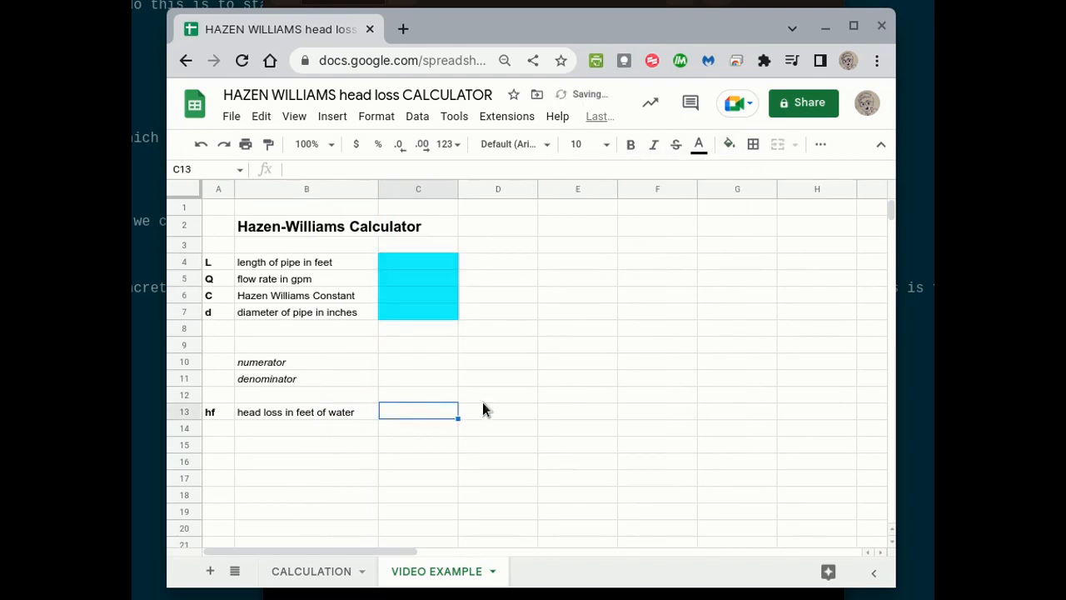
left_click(730, 145)
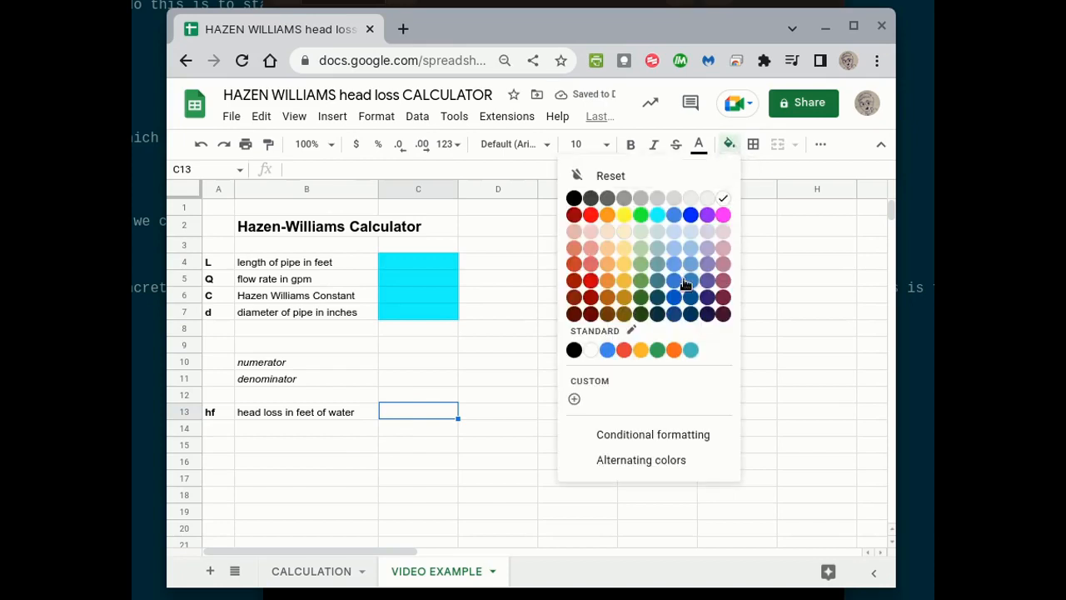
left_click(624, 216)
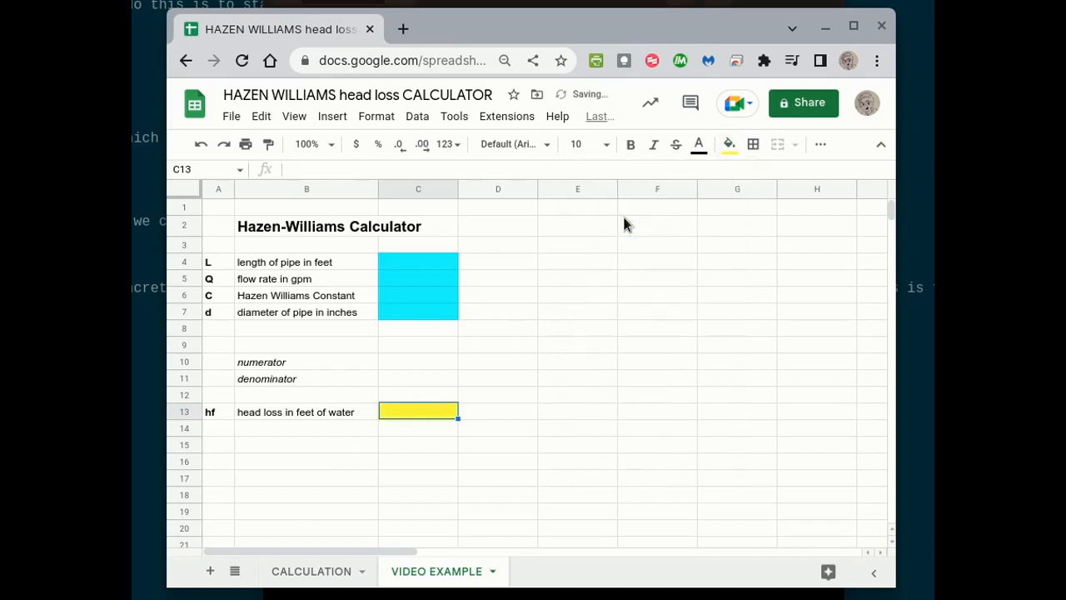
Set the font size of the result cell C13 and the input cells C4:C7 to 12.
left_click(607, 145)
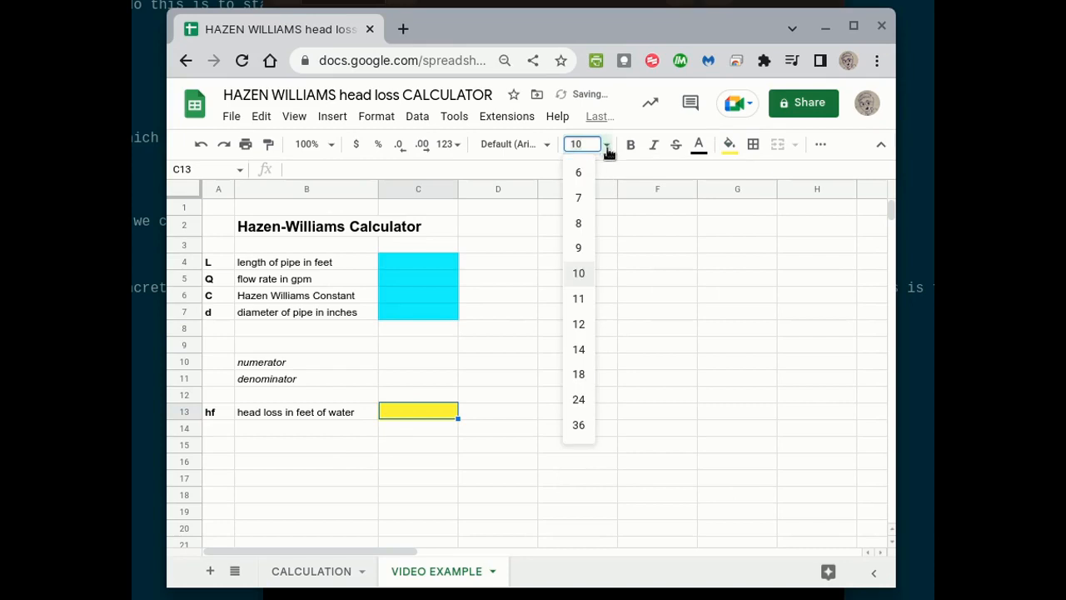
left_click(589, 328)
left_click_drag(413, 260, 417, 315)
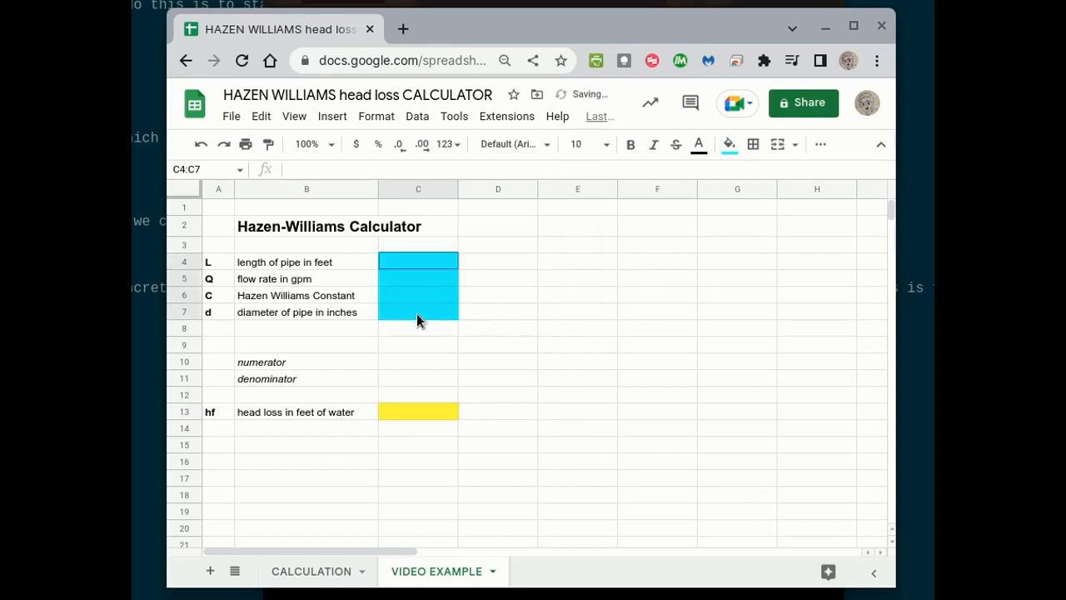
left_click(605, 145)
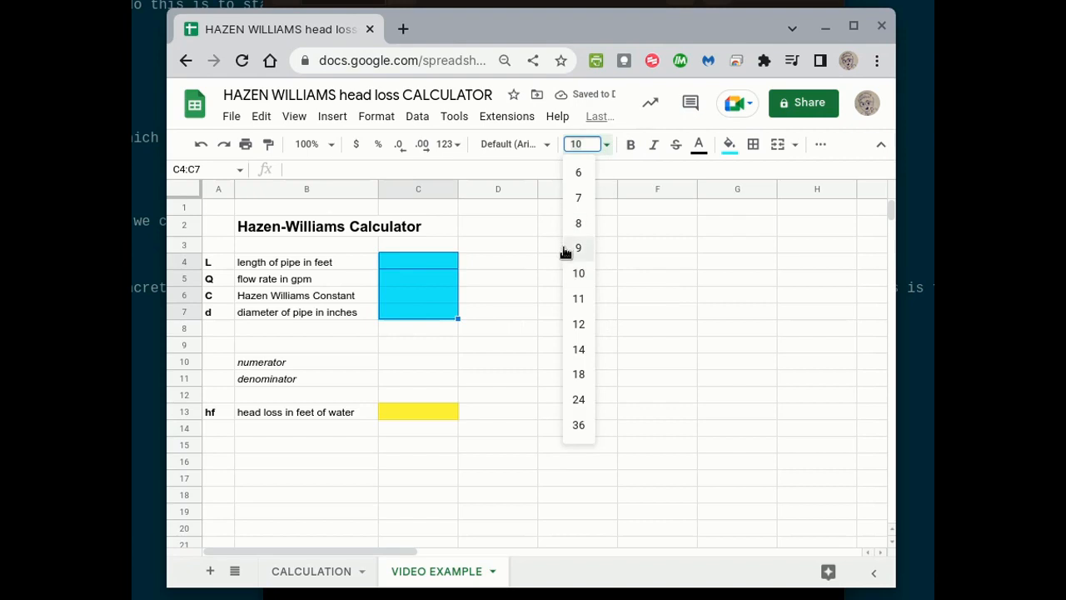
left_click(580, 324)
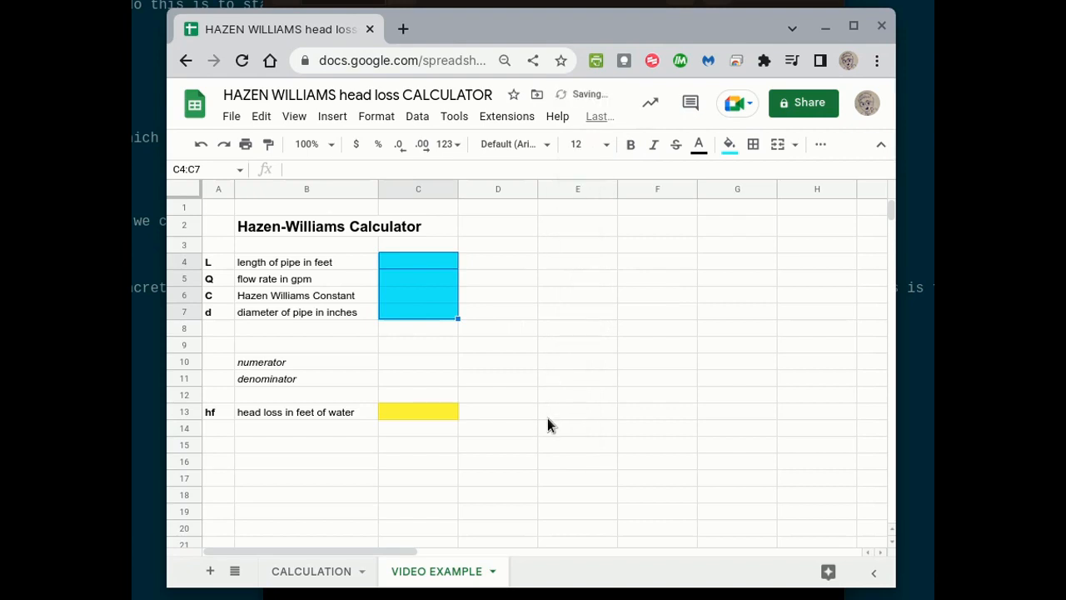
Enter the inputs in C4:C7: pipe length 17000, flow rate 100, Hazen-Williams constant 130 and pipe diameter 10.
key("Left")
key("Right")
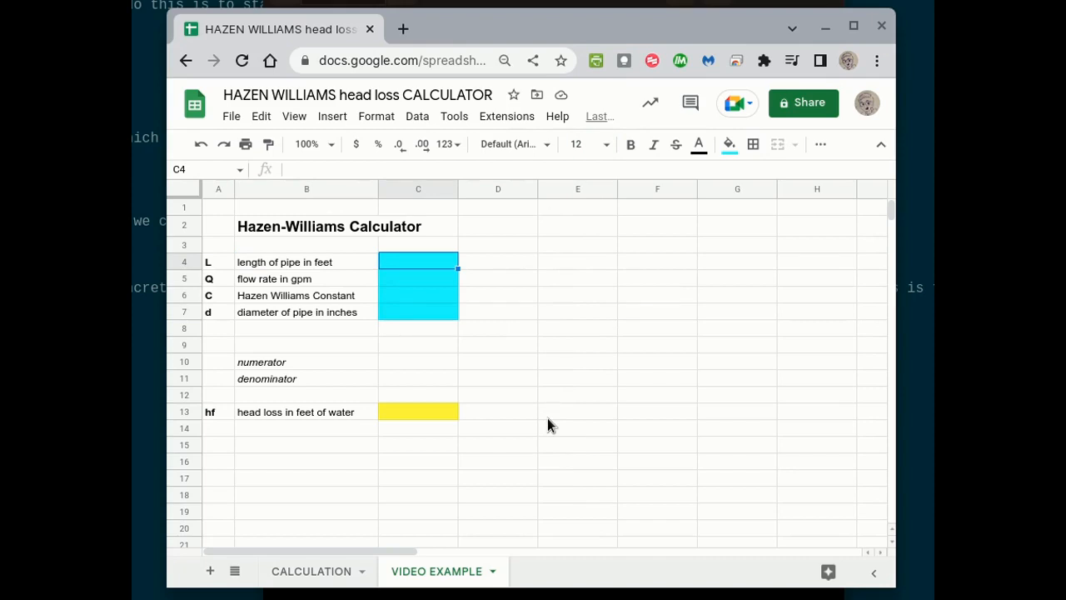
type("17")
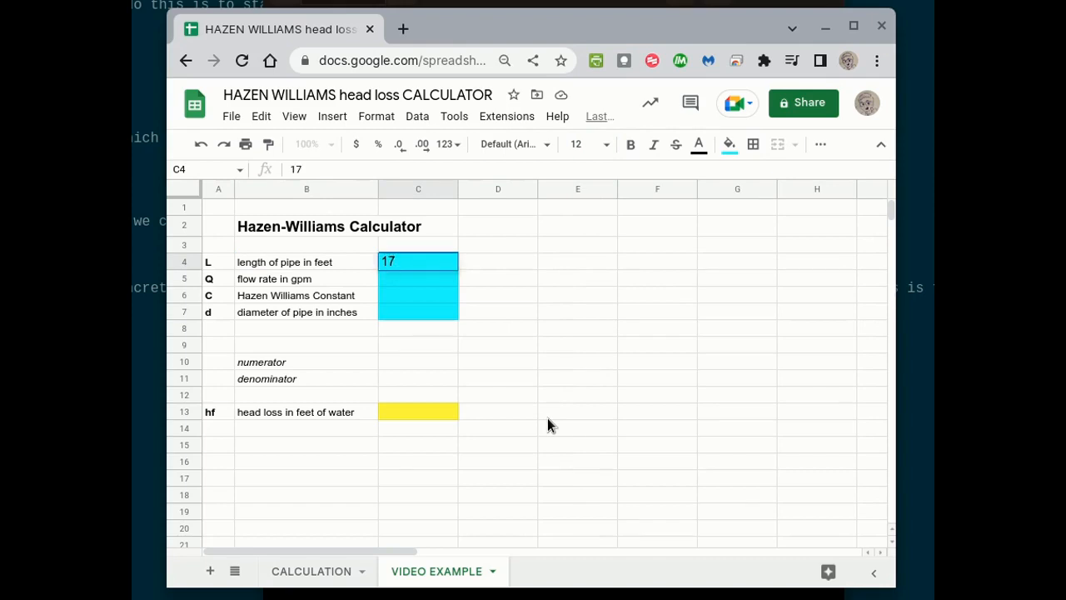
type("000")
key("Return")
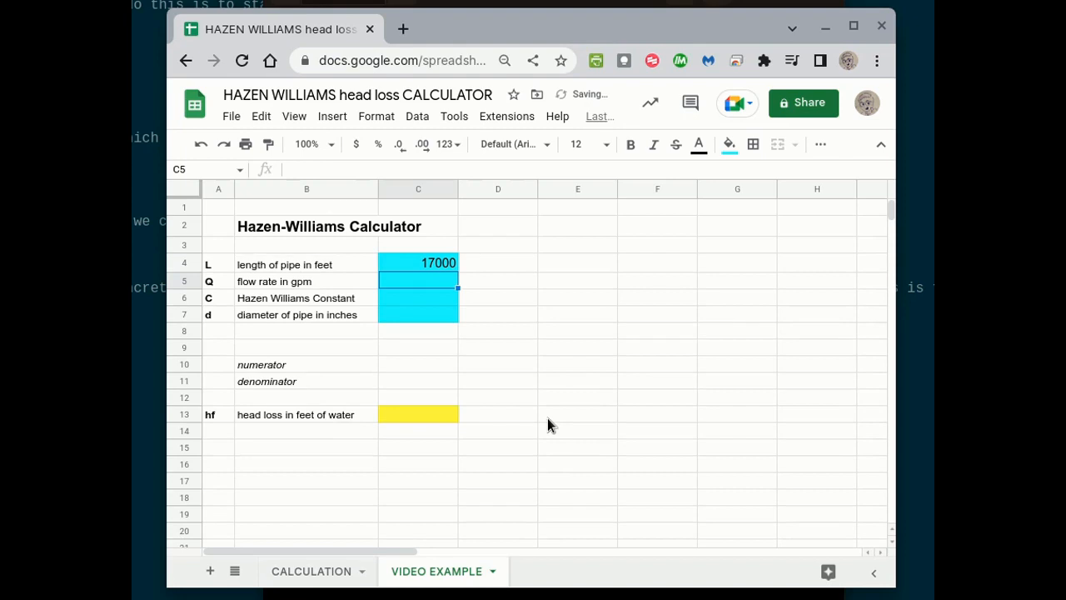
type("100")
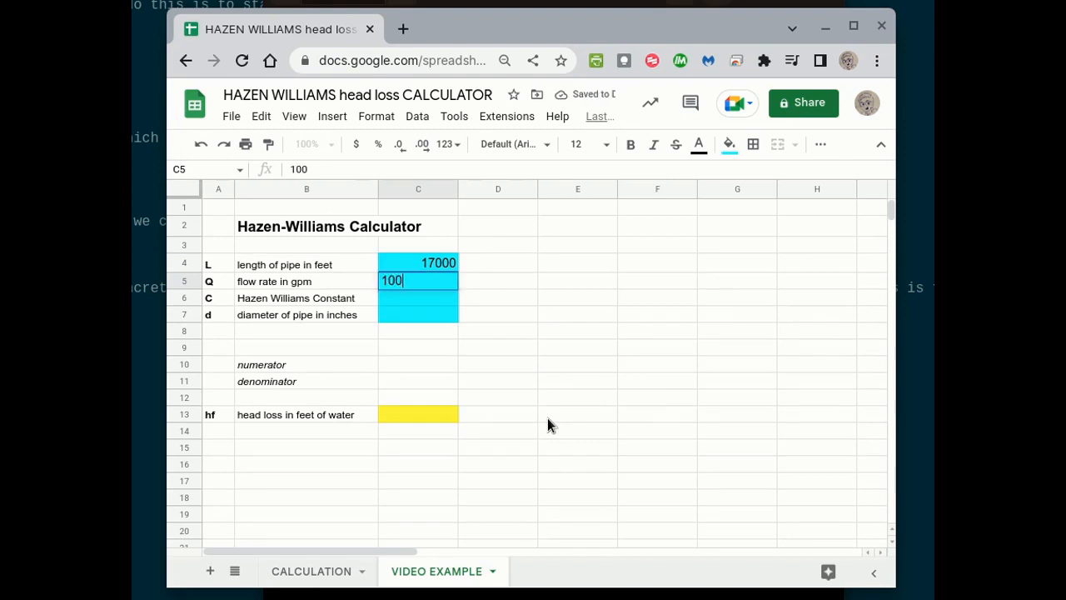
key("Return")
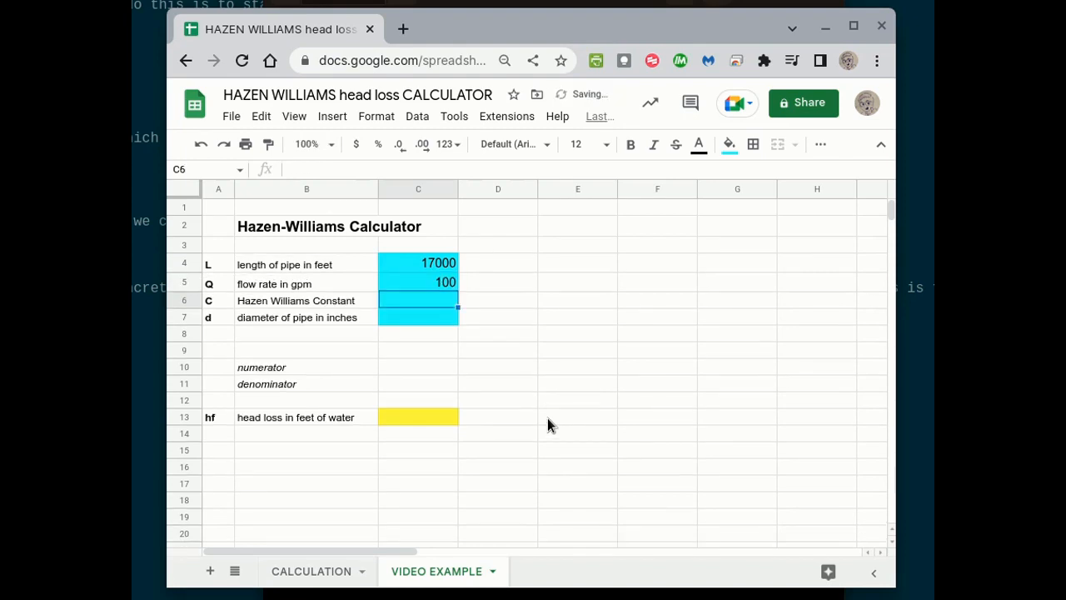
type("130")
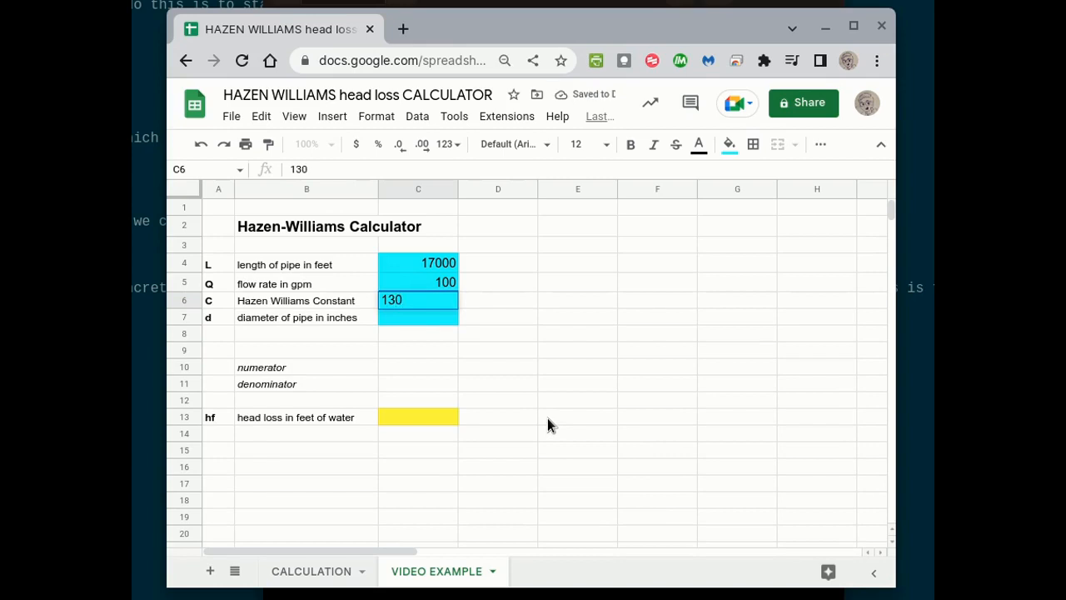
key("Return")
type("10")
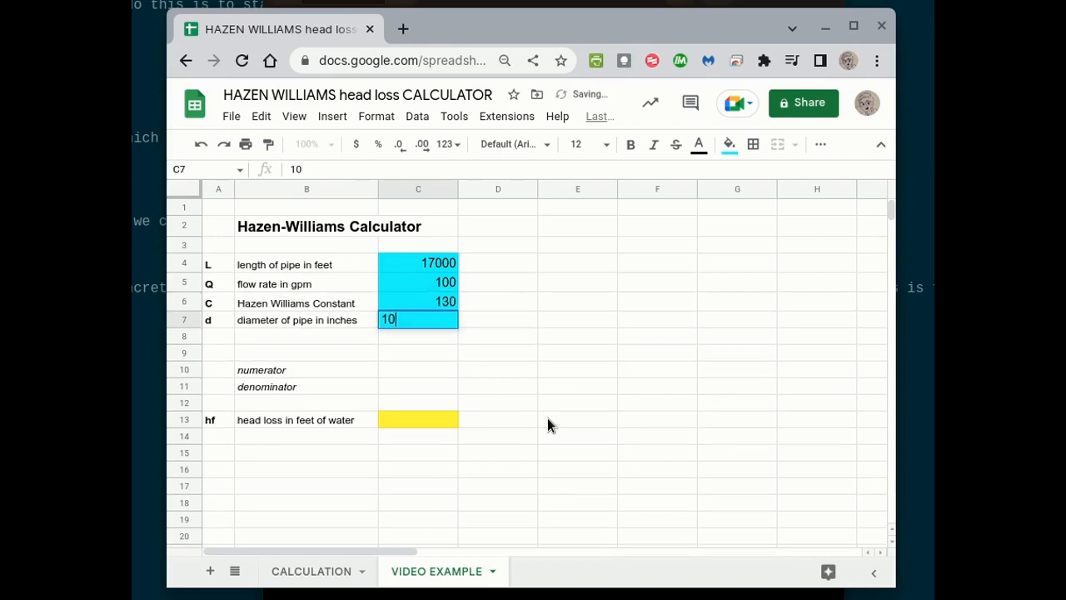
key("Return")
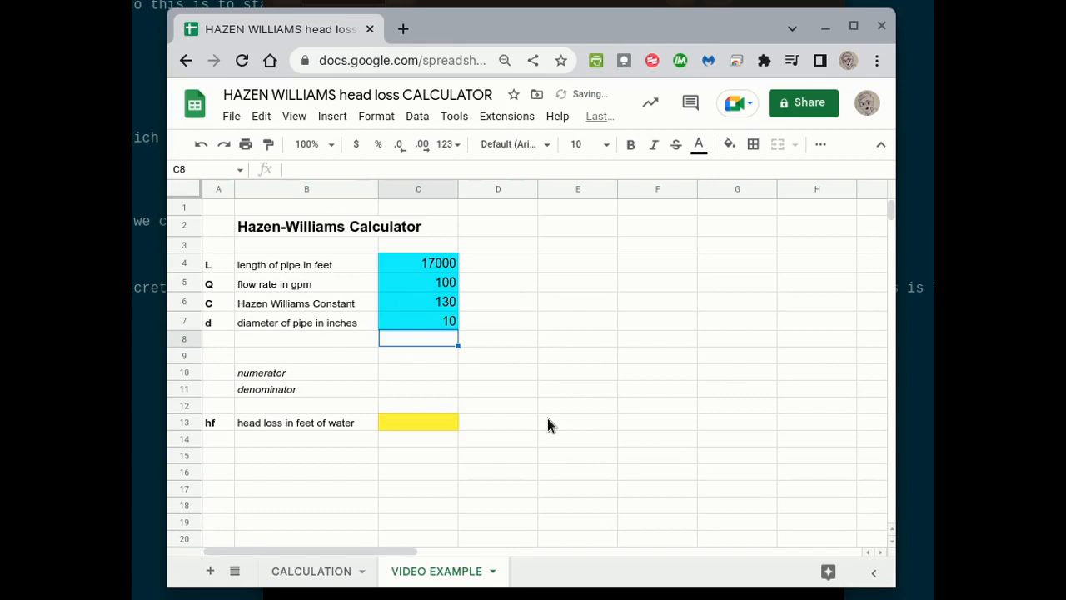
Look over the numerator, denominator and head loss cells in column C, and consult the Hazen-Williams formula reference in the other window.
key("Down")
key("Down")
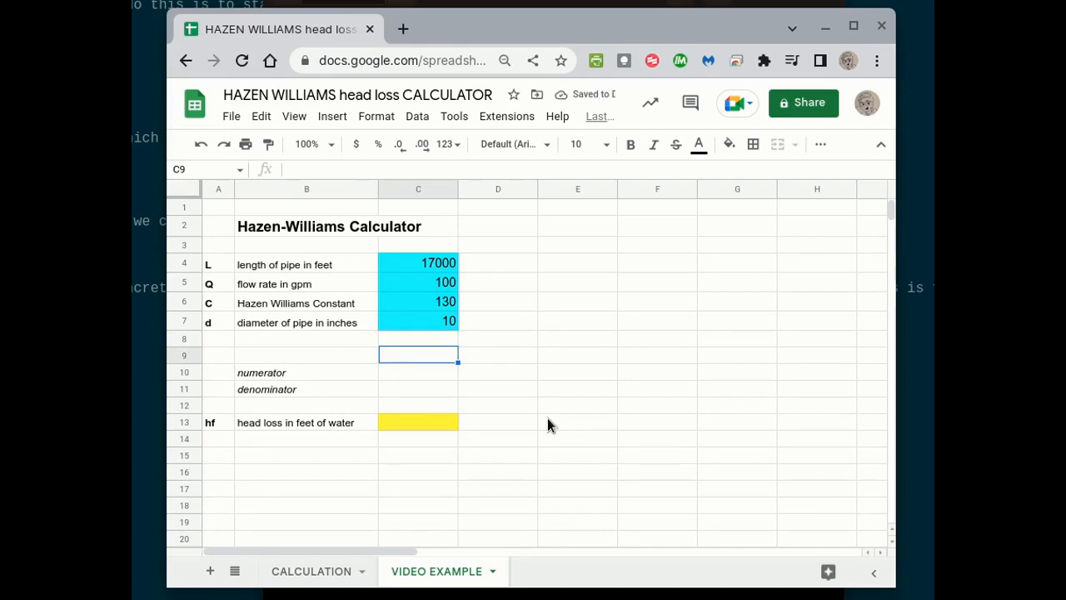
key("Down")
key("Down")
key("Down")
key("Up")
key("Up")
key("Up")
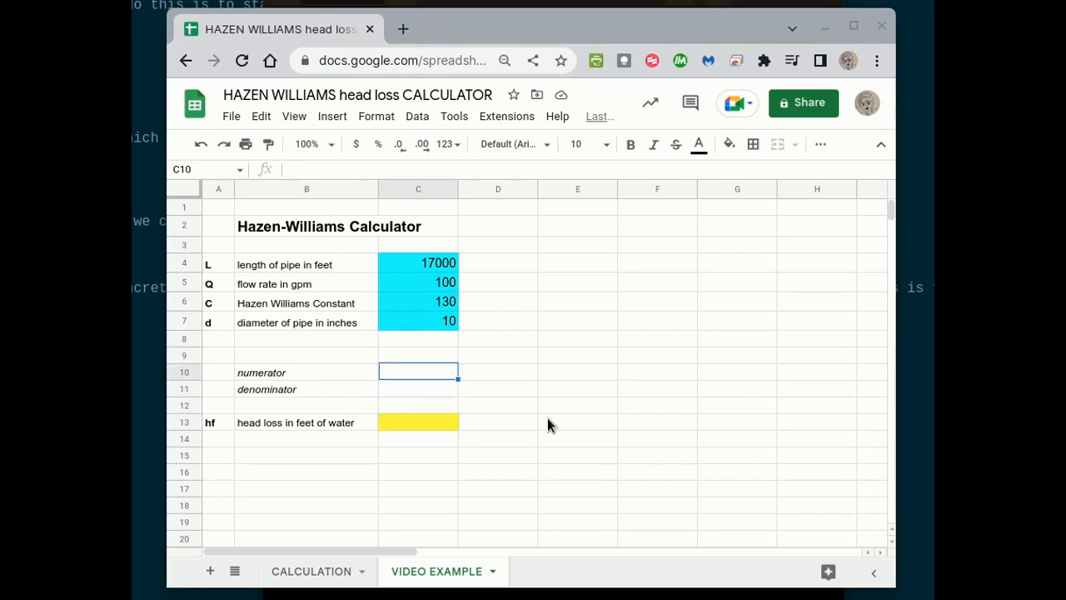
key("alt+Tab")
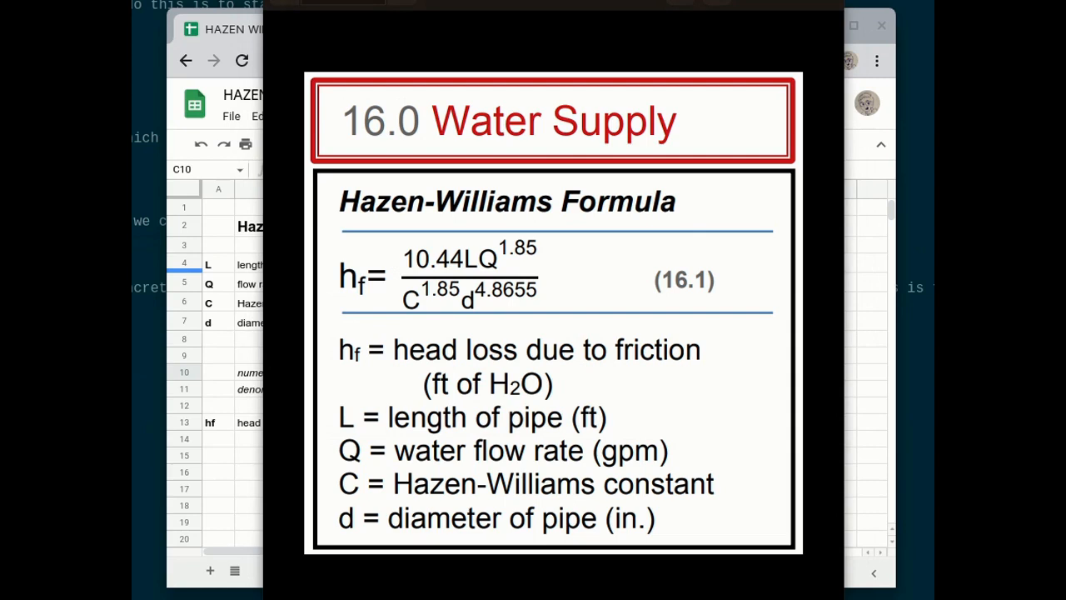
key("alt+Tab")
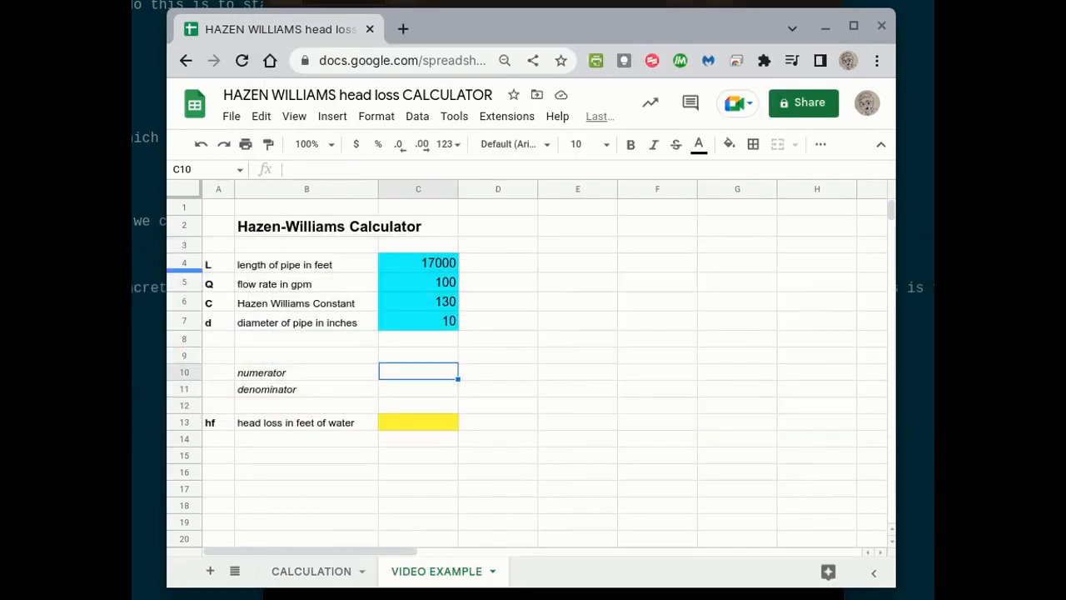
Enter the numerator formula =10.44*C4*C5^1.85 in C10 and dismiss the autofill suggestion for the denominator cell.
type("=")
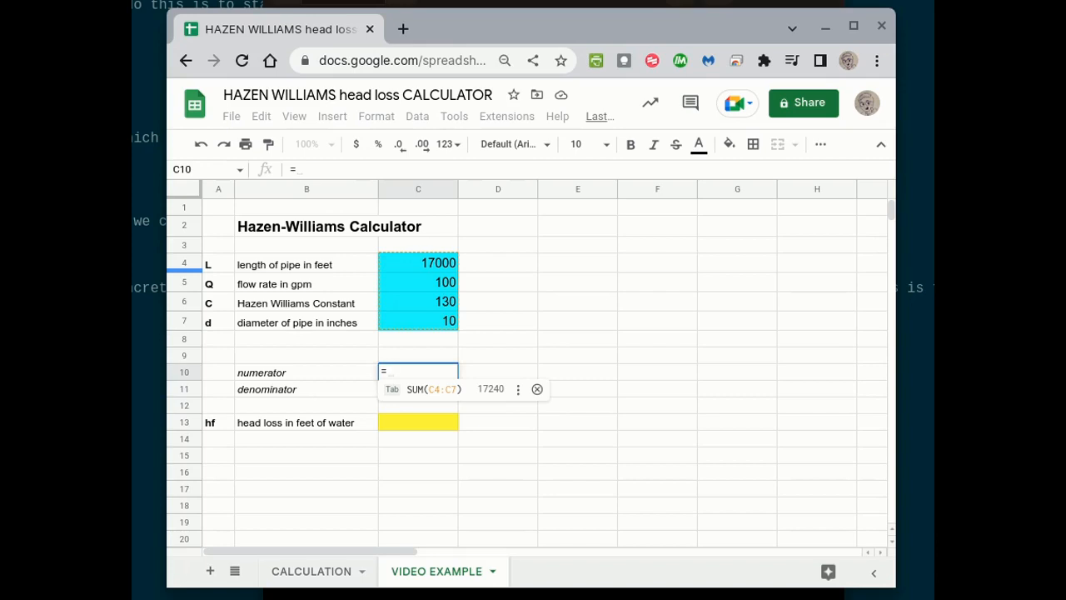
type("10.44")
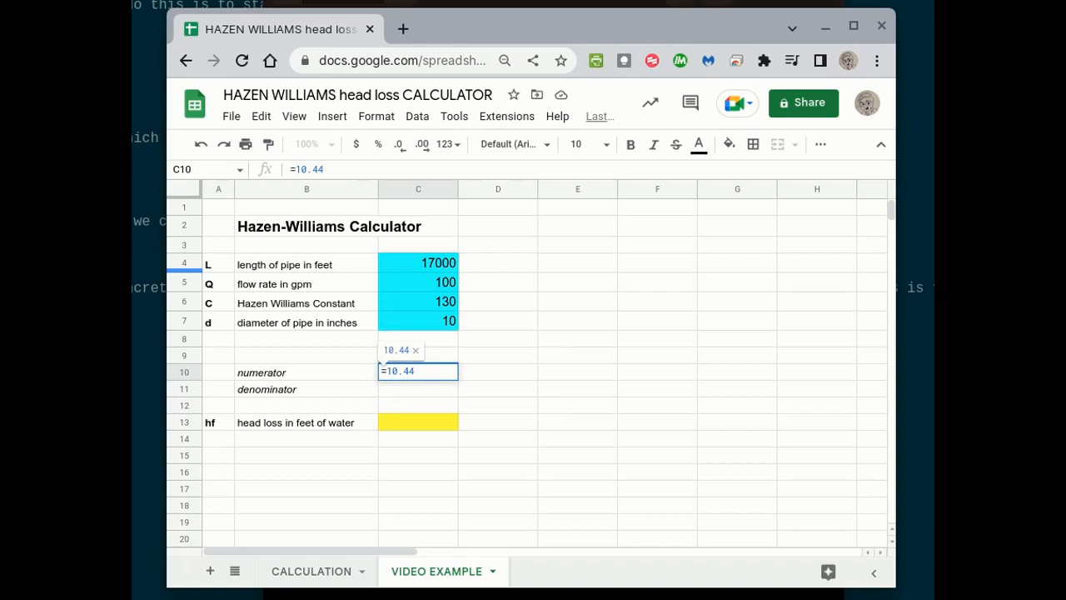
type("*")
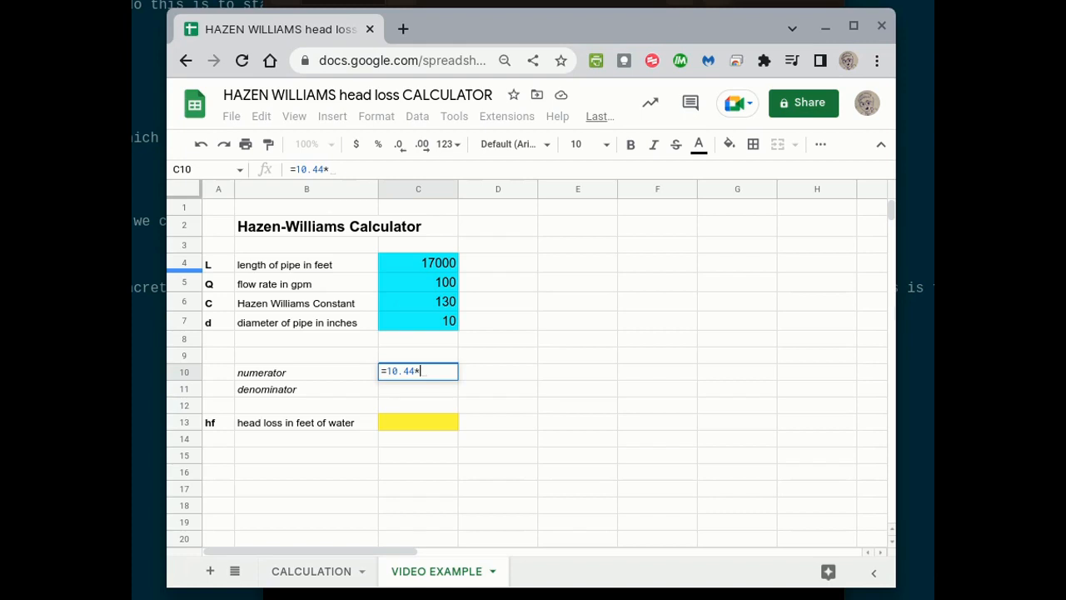
left_click(422, 265)
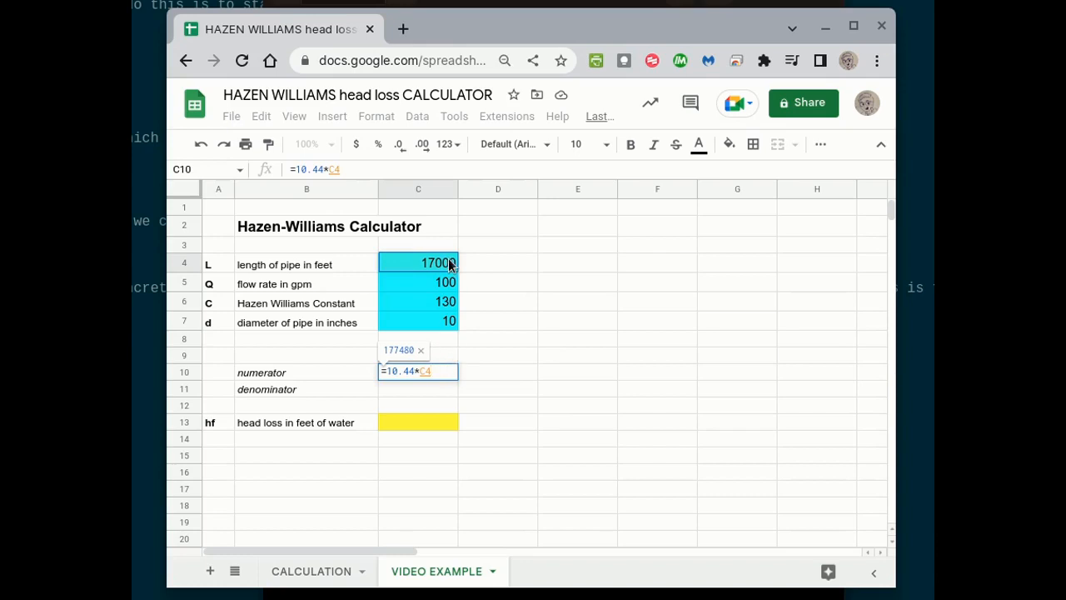
type("*")
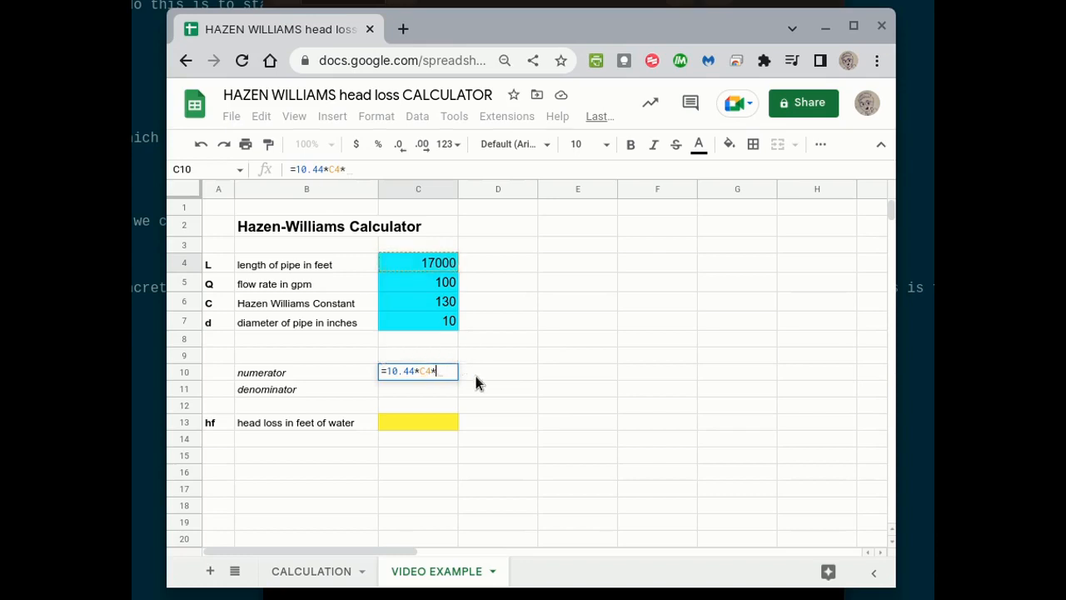
left_click(446, 286)
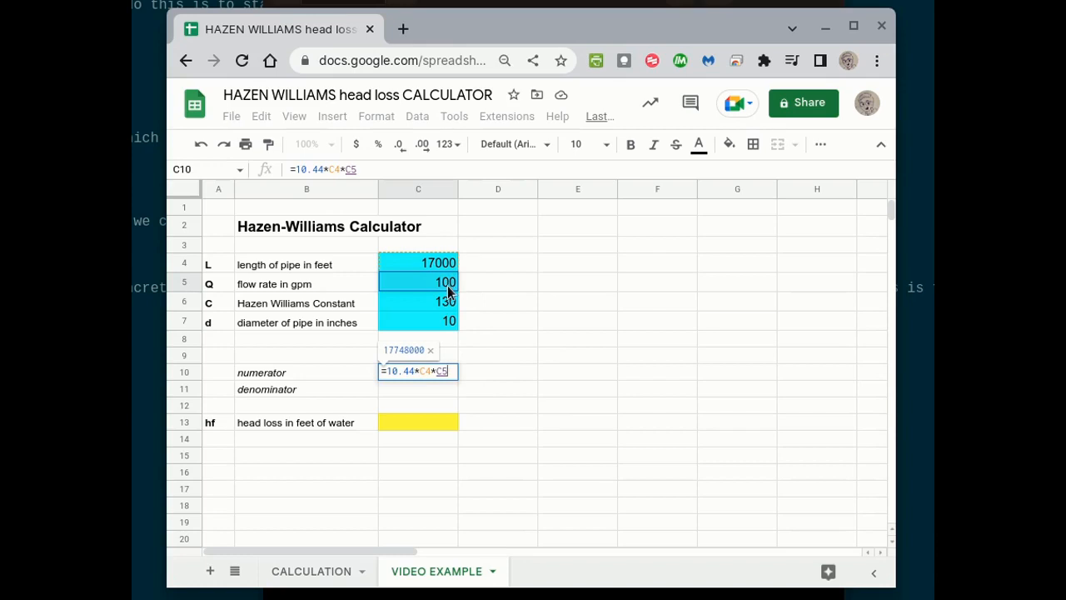
type("^")
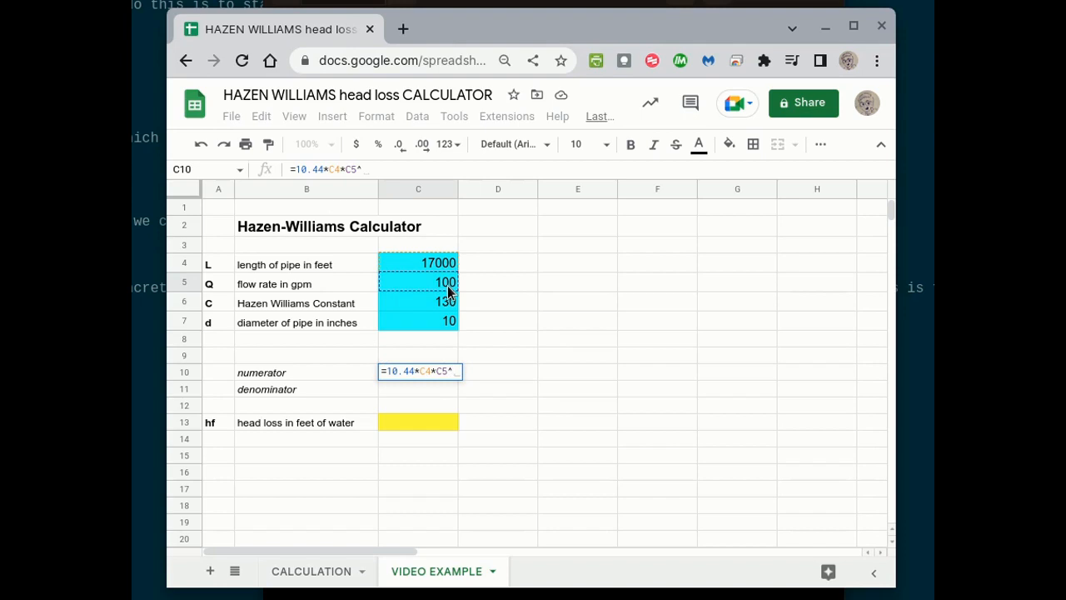
type("1.85")
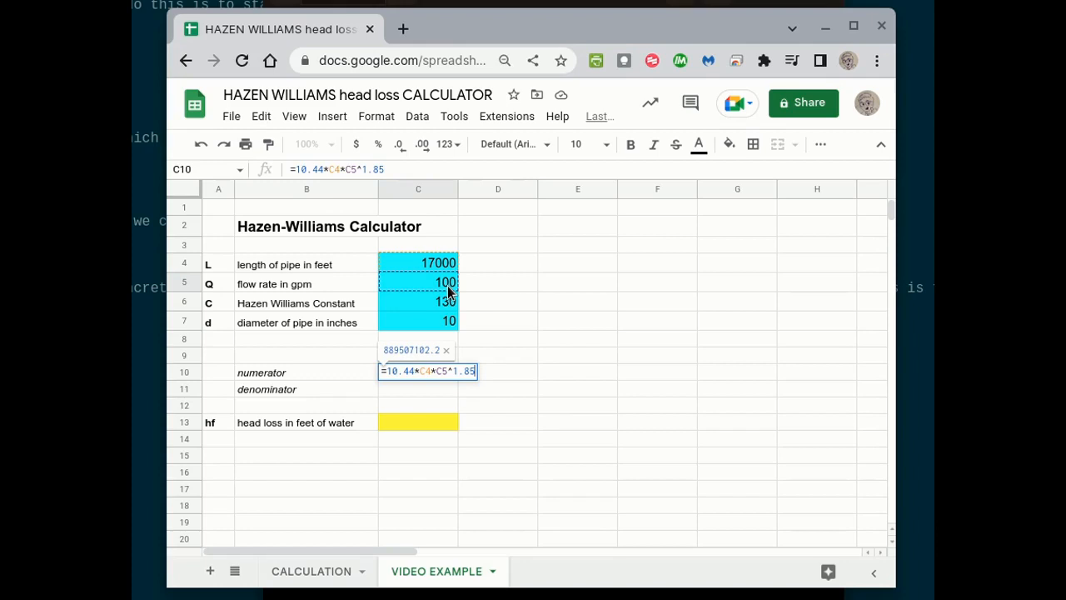
key("Return")
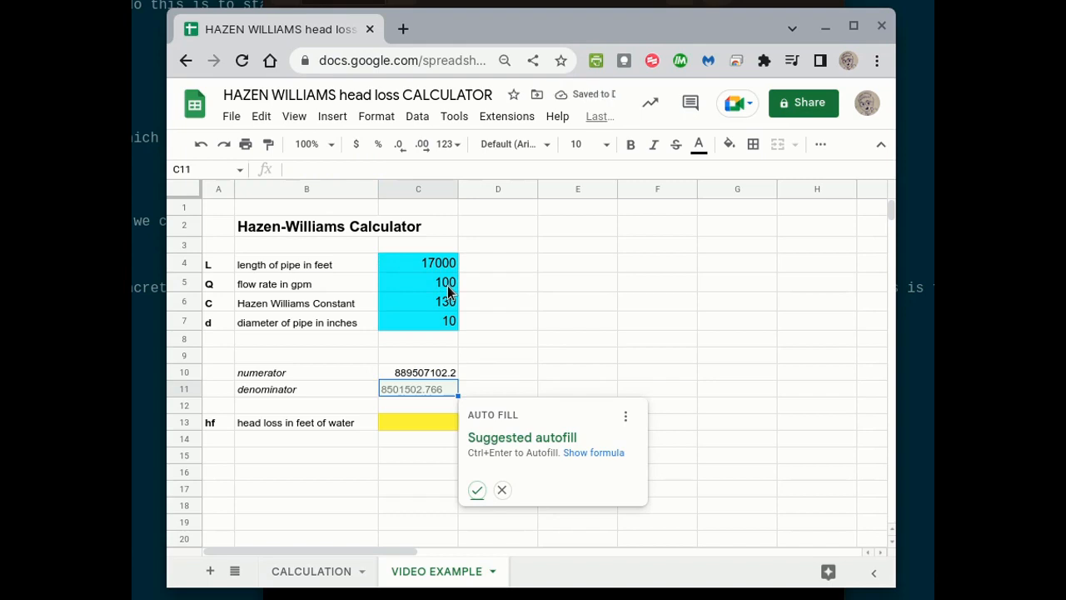
key("Escape")
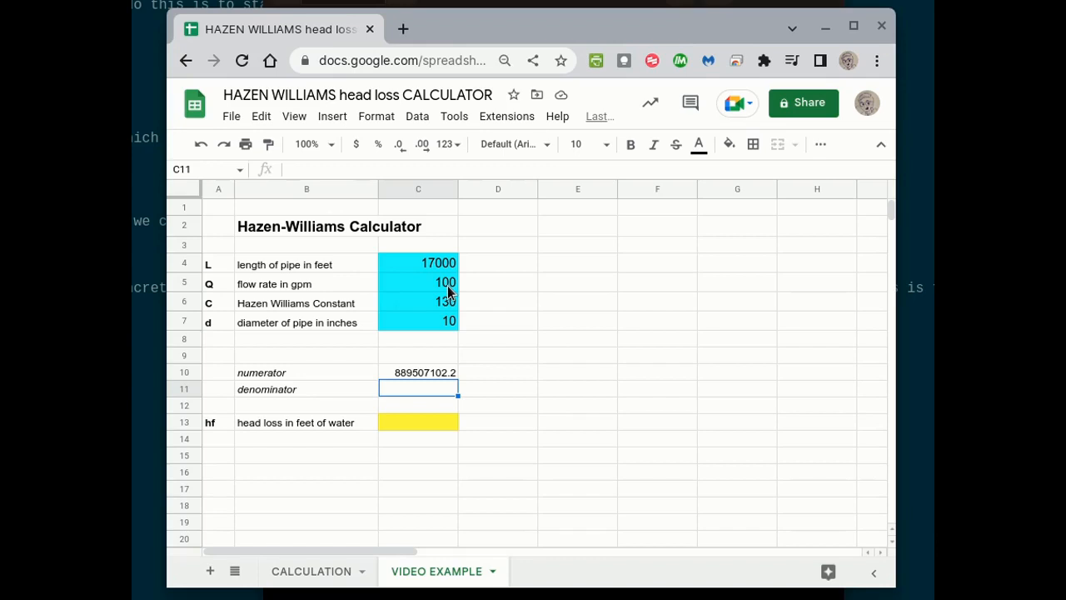
Enter the denominator formula =C6^1.85*C7^4.8655 in C11.
type("=")
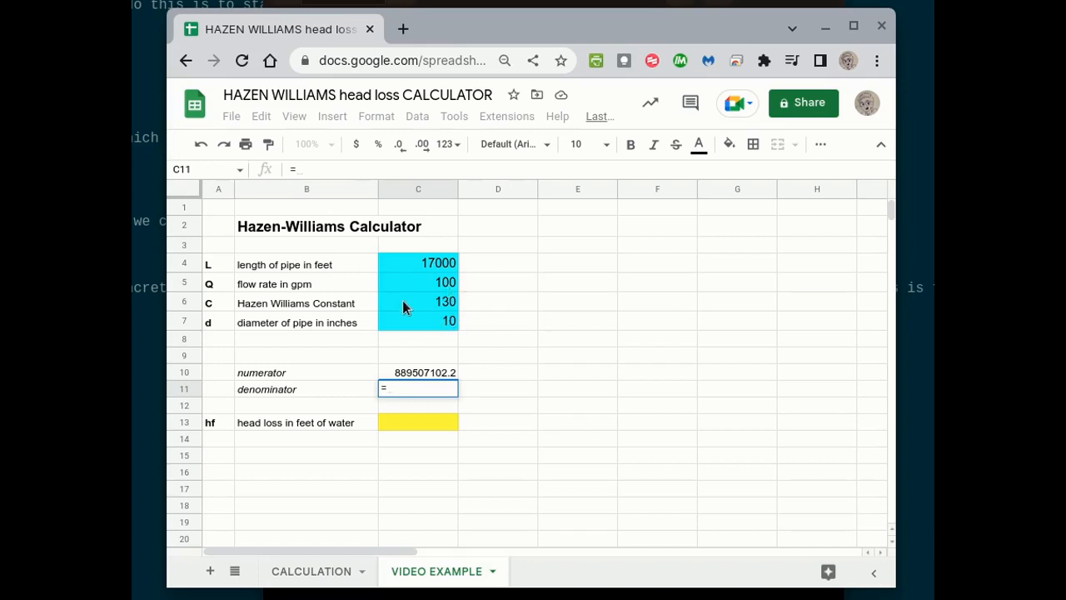
left_click(431, 304)
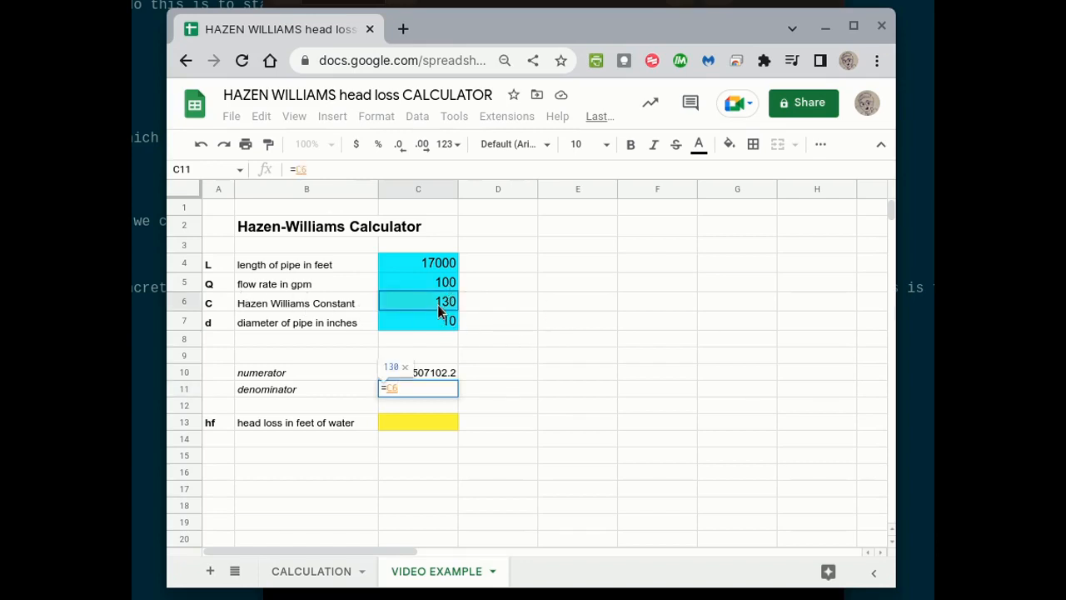
type("^")
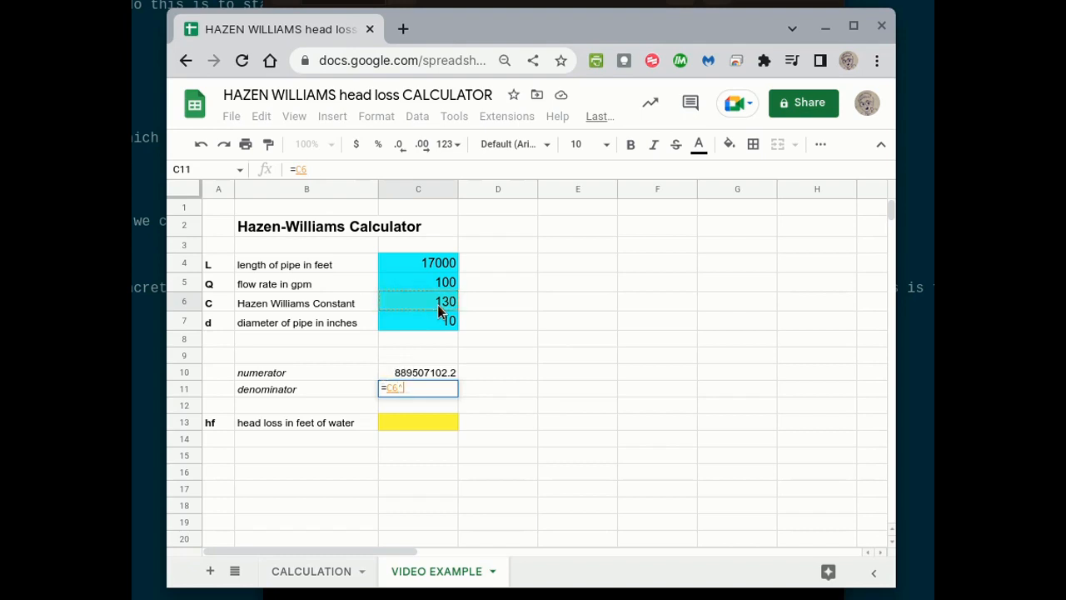
type("1.85")
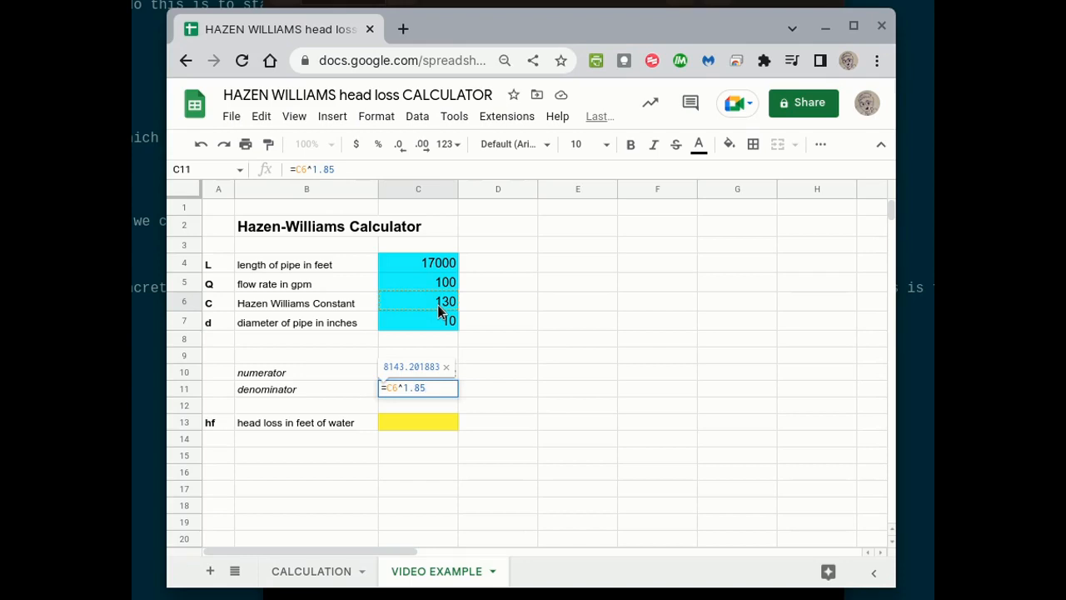
type("*")
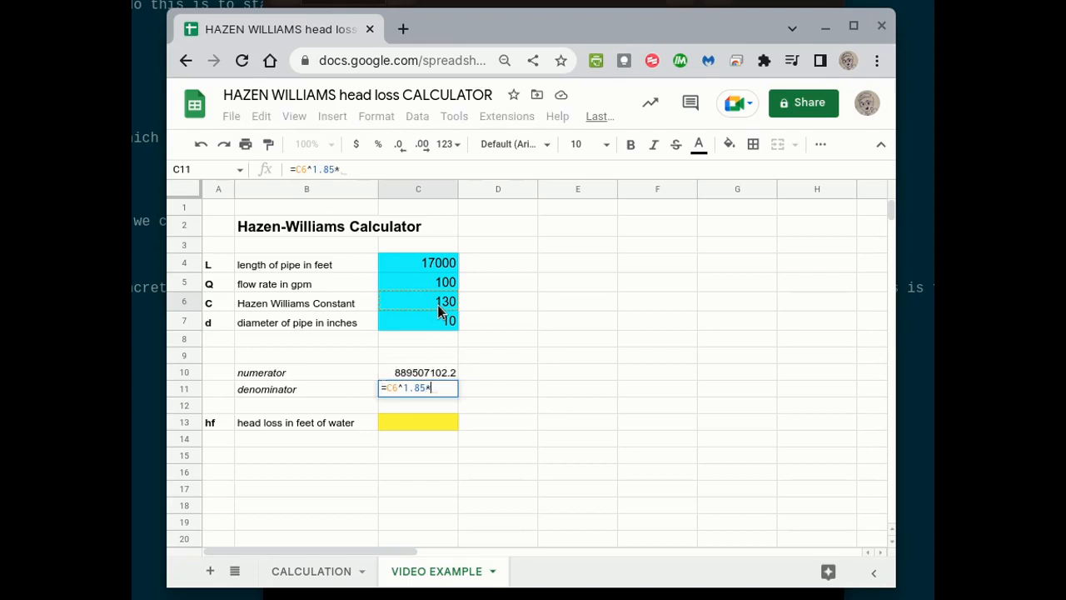
left_click(402, 327)
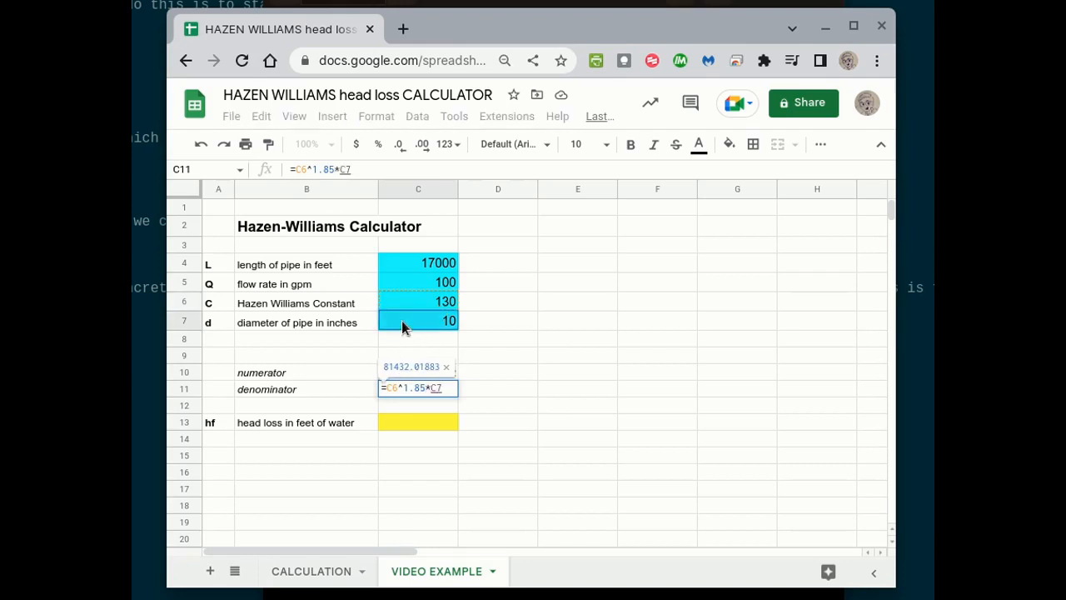
type("^")
type("4.")
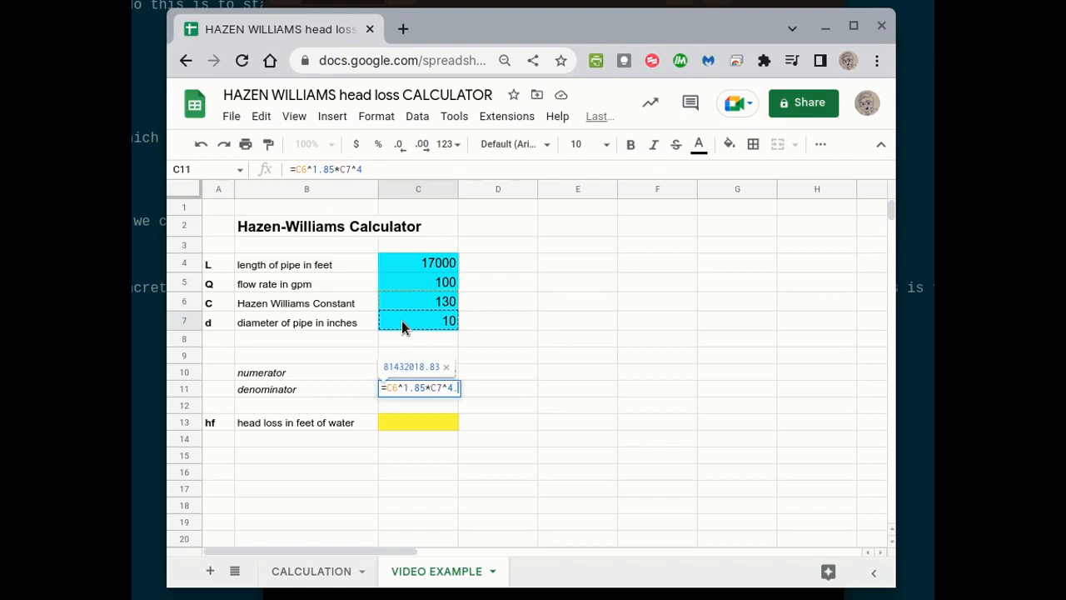
type("8655")
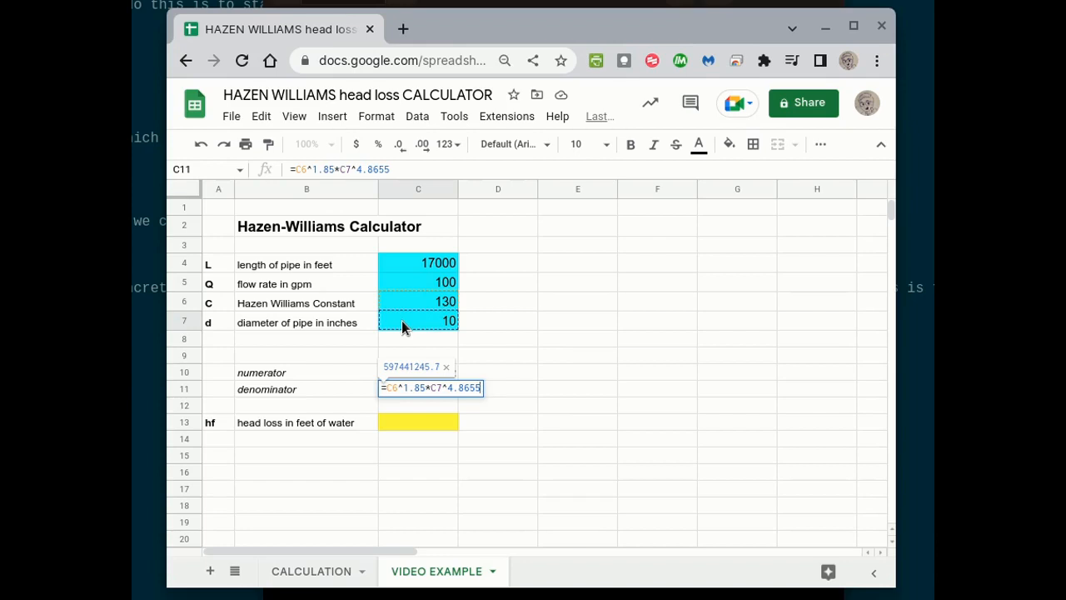
key("Return")
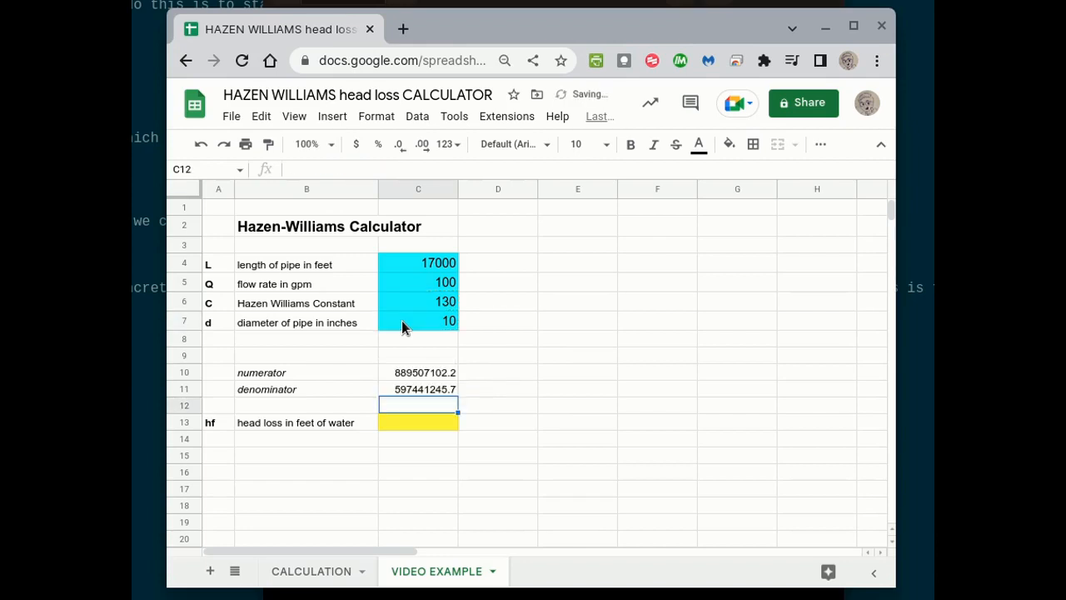
Calculate the head loss in C13 by dividing the numerator by the denominator with =C10/C11.
key("Down")
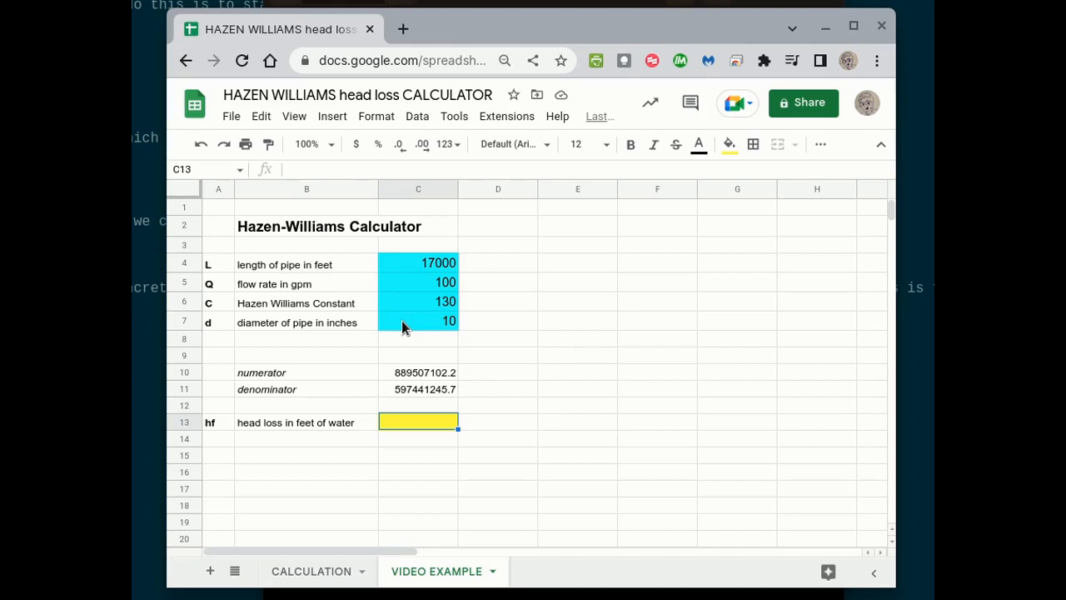
type("=")
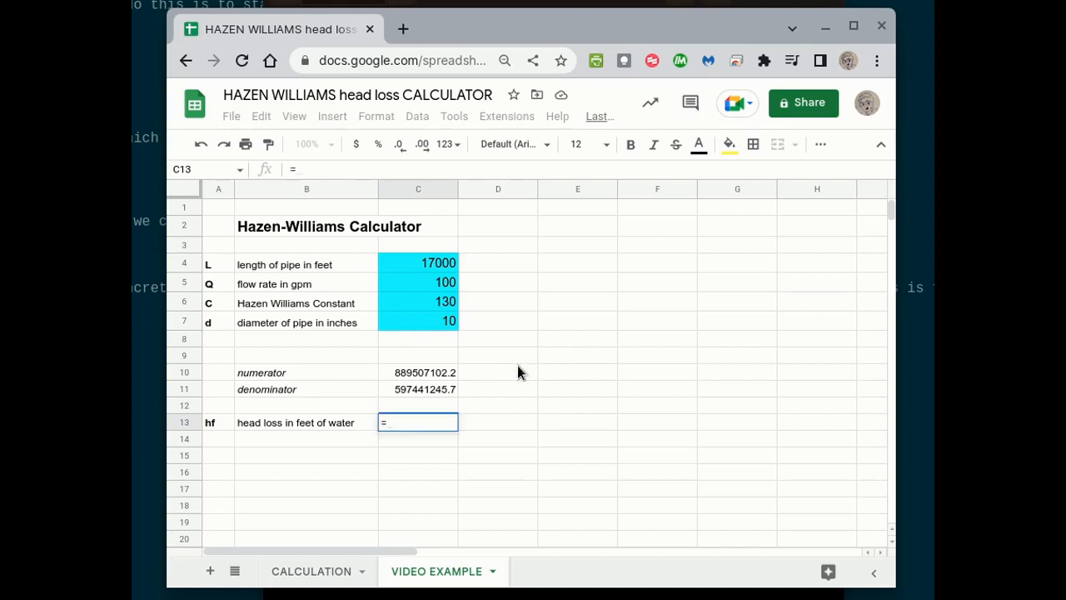
left_click(437, 374)
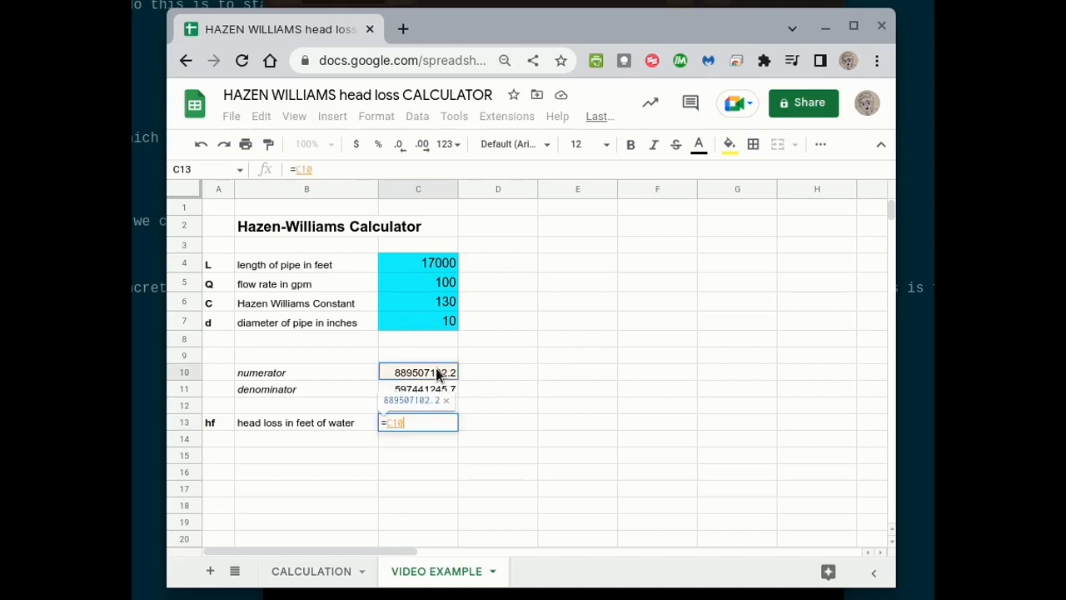
type("/")
left_click(437, 389)
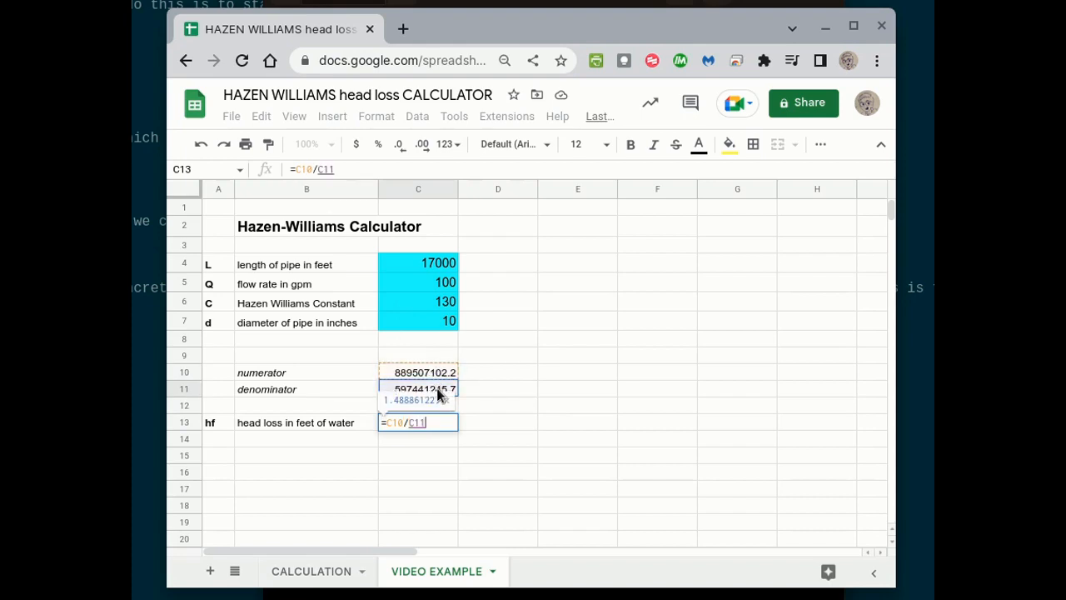
key("Return")
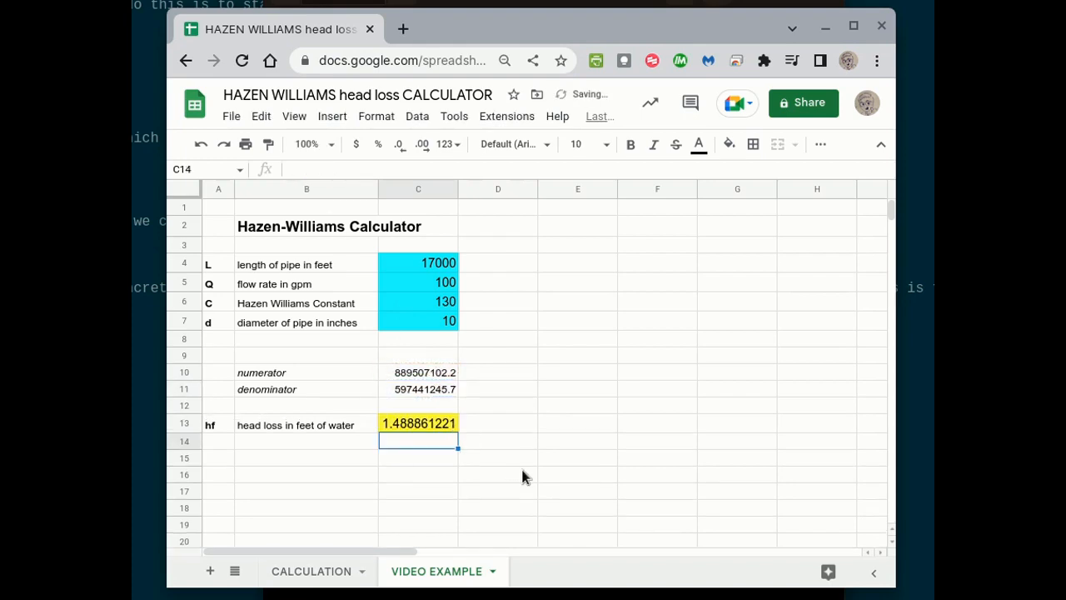
Reduce the head loss result in C13 to three decimal places.
left_click(441, 421)
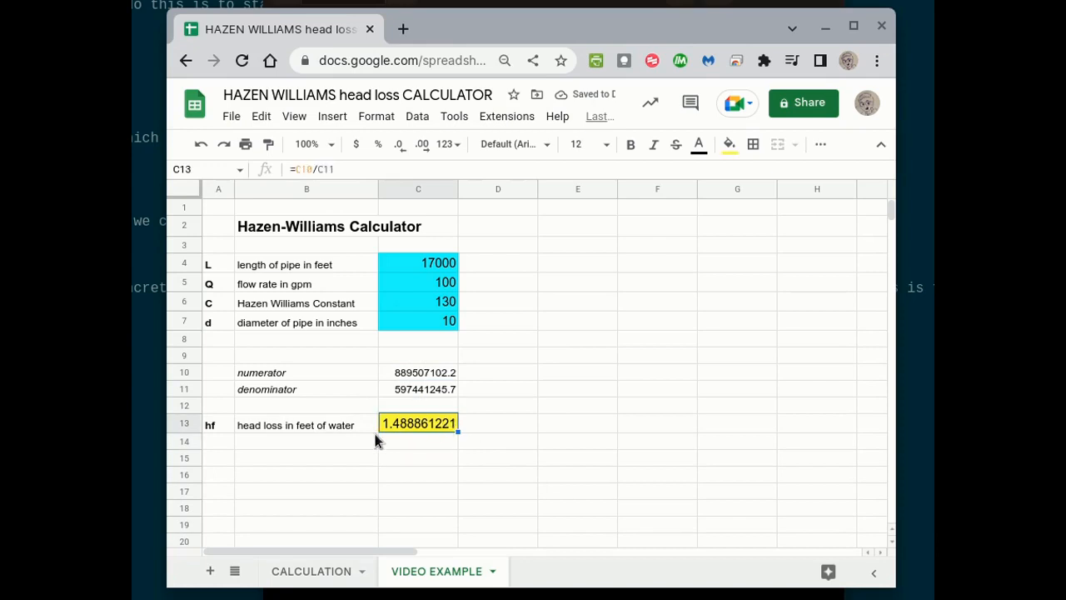
left_click(402, 148)
left_click(401, 147)
left_click(401, 147)
left_click(401, 147)
left_click(401, 148)
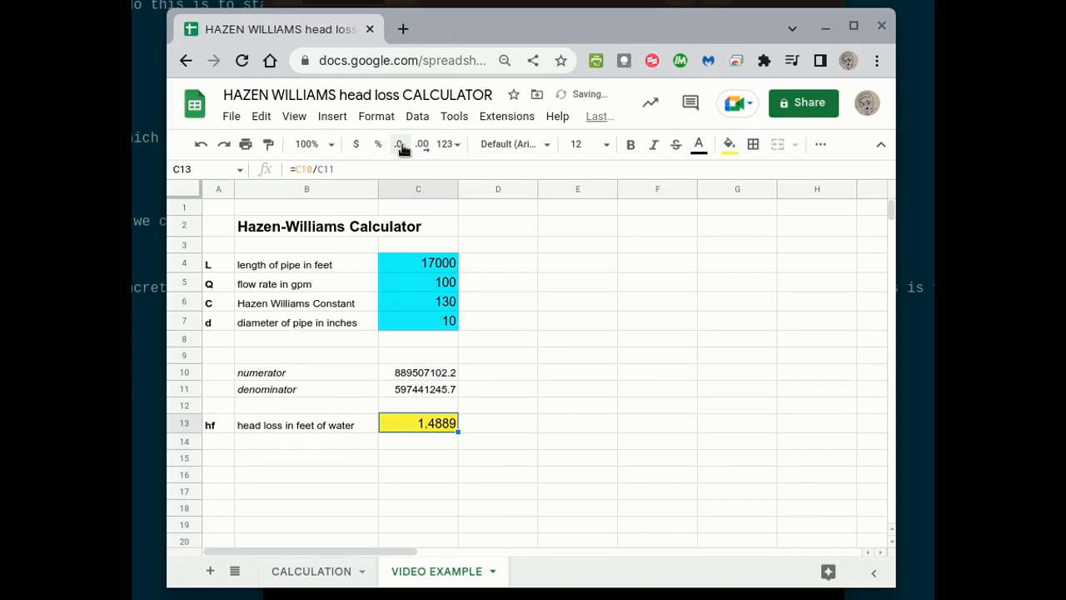
left_click(401, 148)
Italicize the numerator and denominator rows 10 and 11 and give them a smaller font size.
left_click_drag(188, 376, 183, 388)
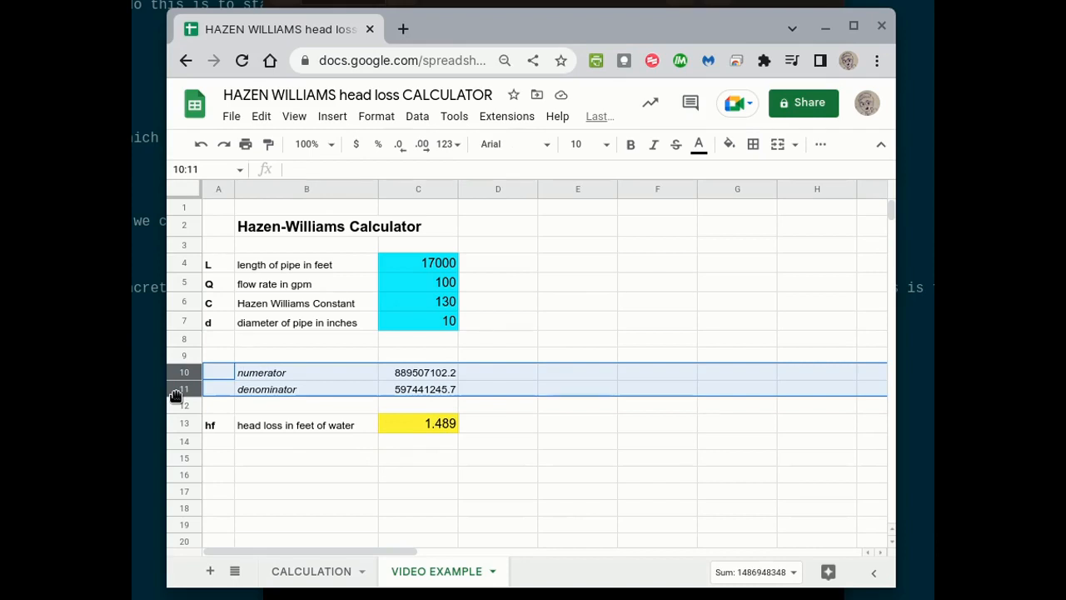
key("ctrl+i")
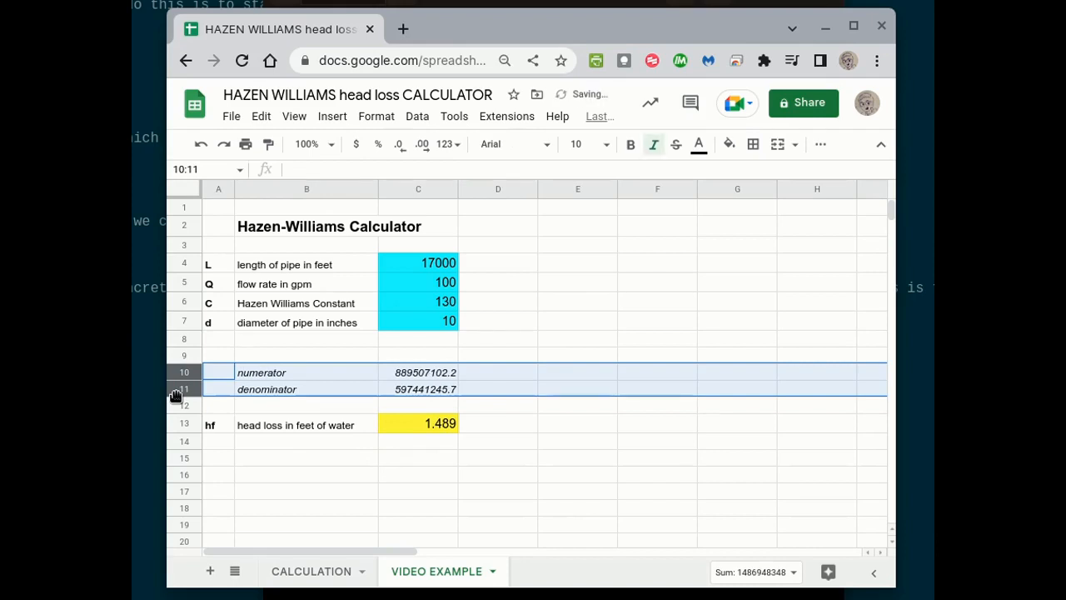
left_click(606, 145)
left_click(585, 227)
mouse_move(520, 493)
left_mouse_down()
mouse_move(519, 505)
mouse_move(526, 480)
left_mouse_up()
left_click(558, 467)
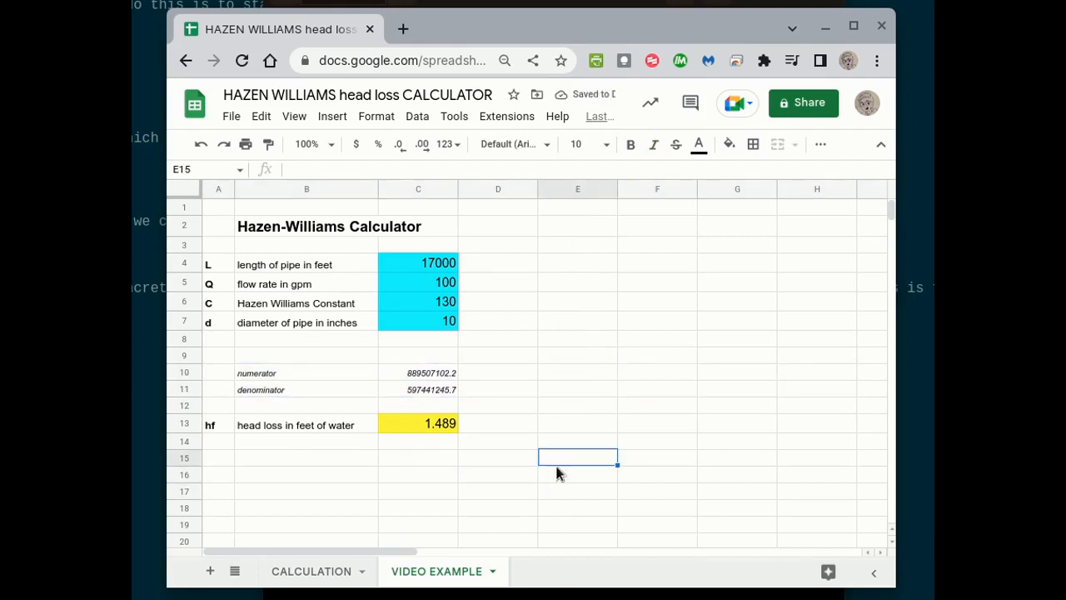
Test the calculator with new inputs: set the pipe length in C4 to 20000 and the pipe diameter in C7 to 8.
left_click(420, 283)
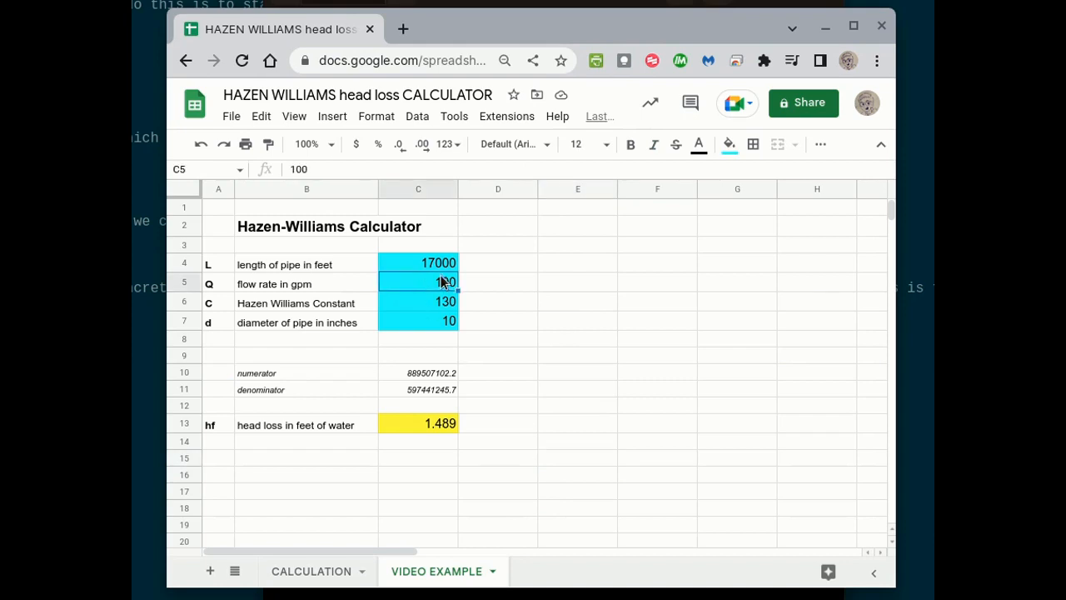
left_click(437, 268)
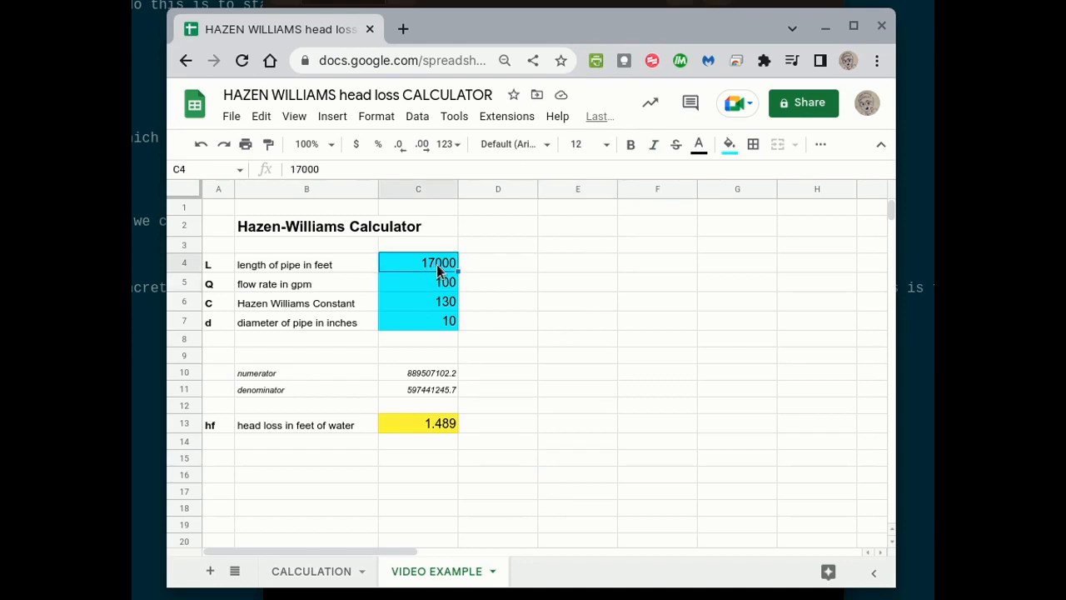
type("20000")
key("Return")
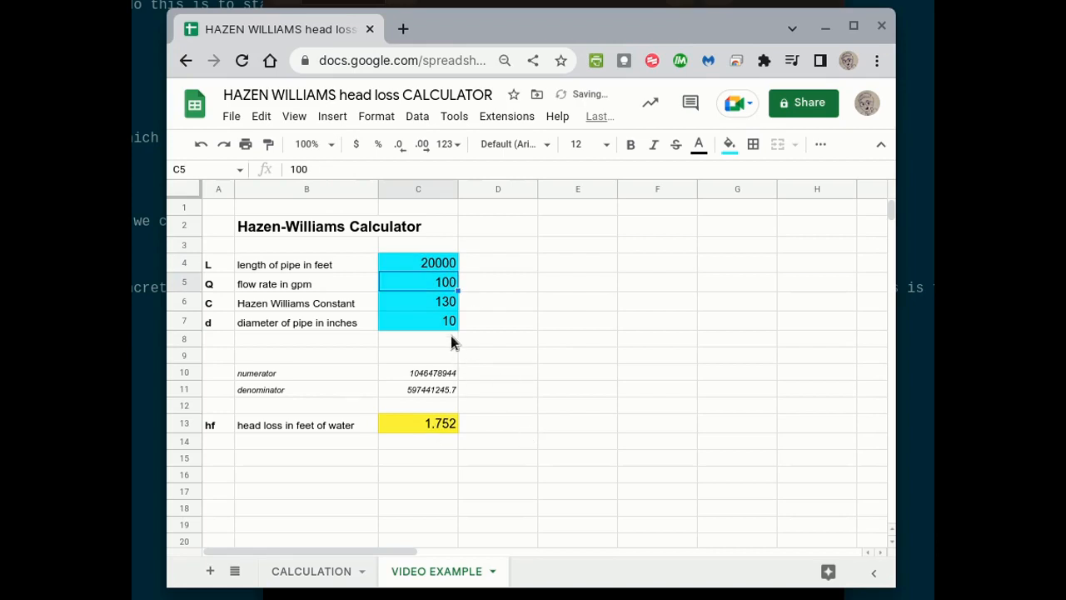
left_click(443, 318)
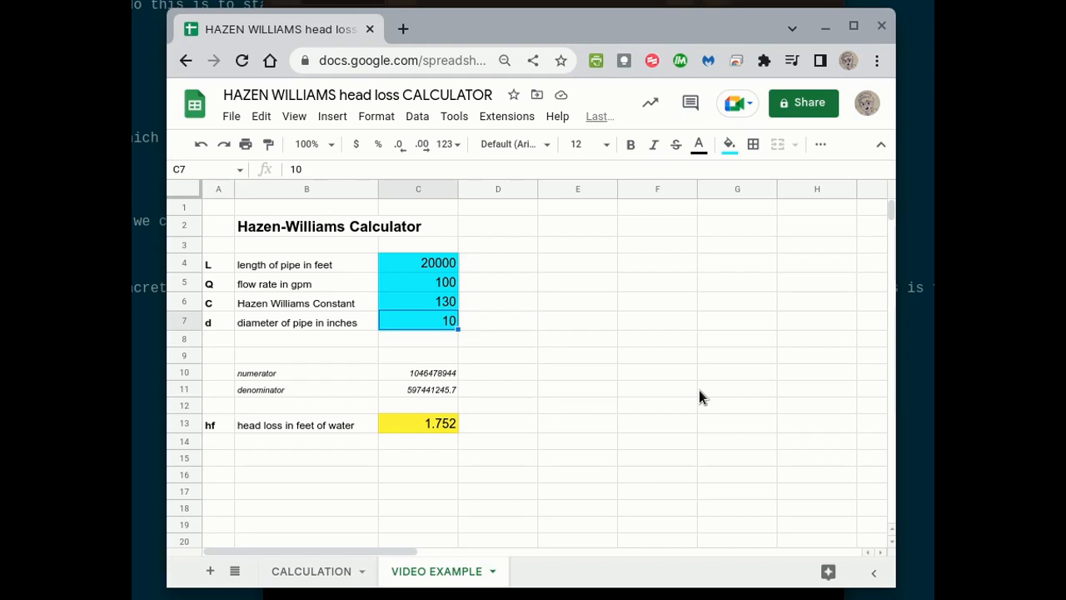
type("8")
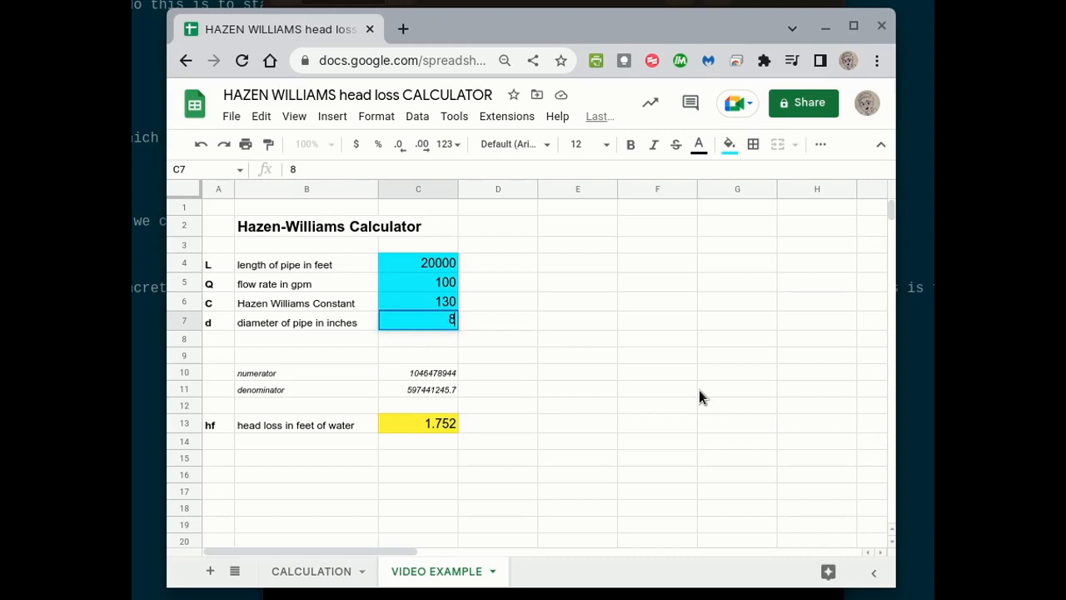
key("Return")
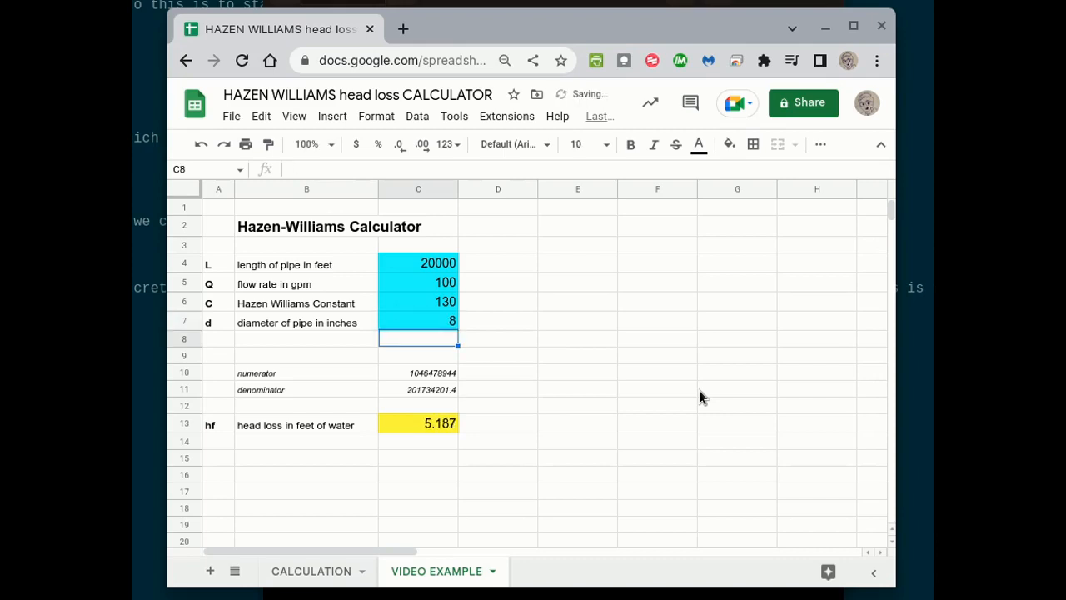
Test the calculator with a larger pipe by setting the diameter in C7 to 12.
key("Down")
key("Down")
key("Down")
key("Down")
key("Down")
key("Down")
key("Up")
key("Up")
key("Up")
key("Up")
key("Up")
key("Up")
key("Up")
type("12")
key("Return")
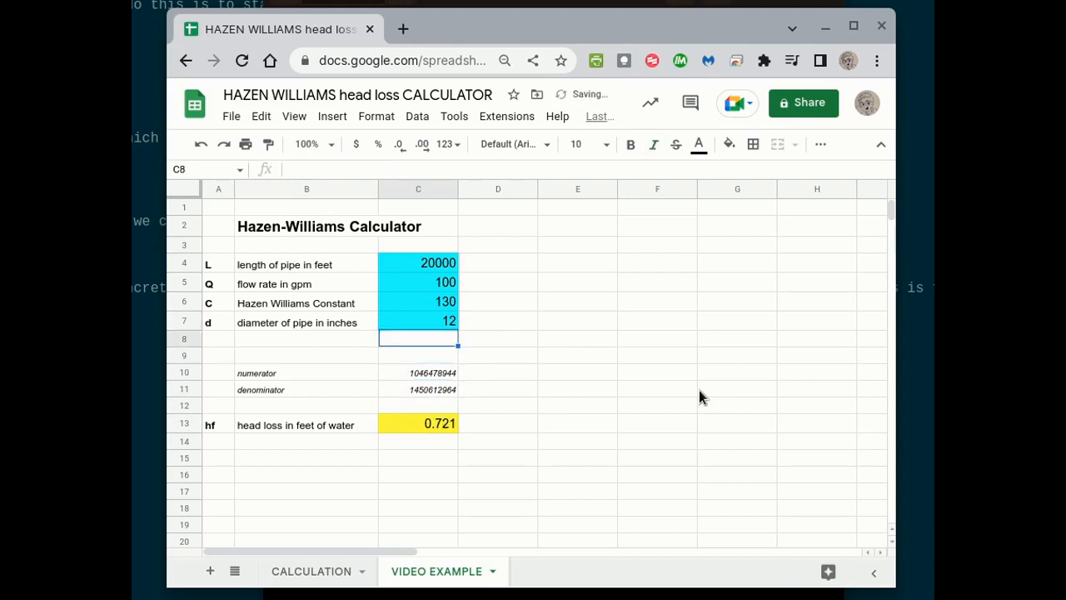
Test smaller pipes by setting the diameter in C7 to 6, 4 and 2 in turn.
key("Up")
type("6")
key("Return")
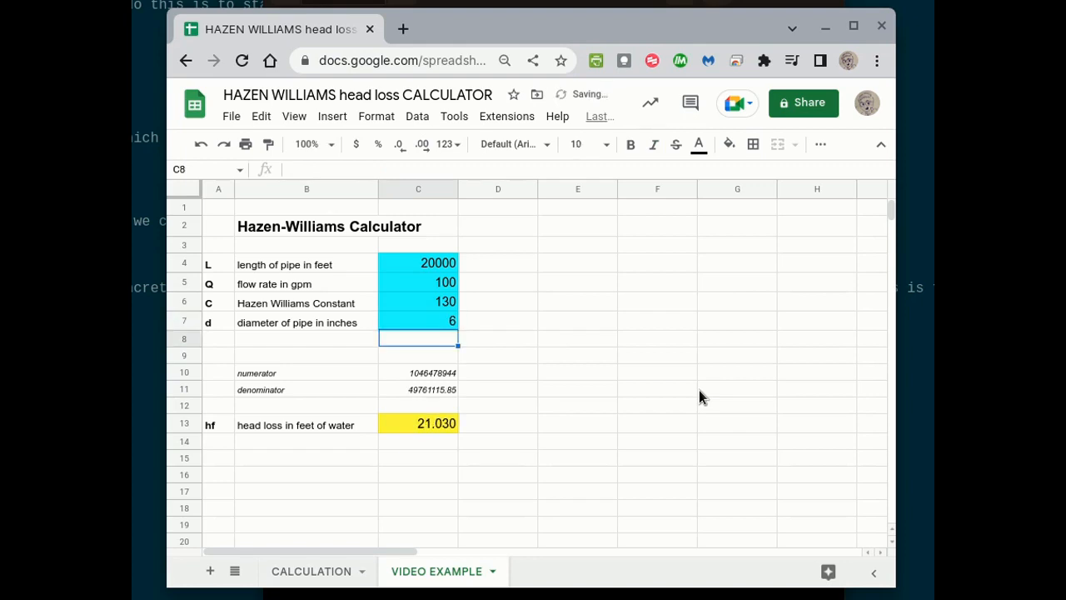
key("Up")
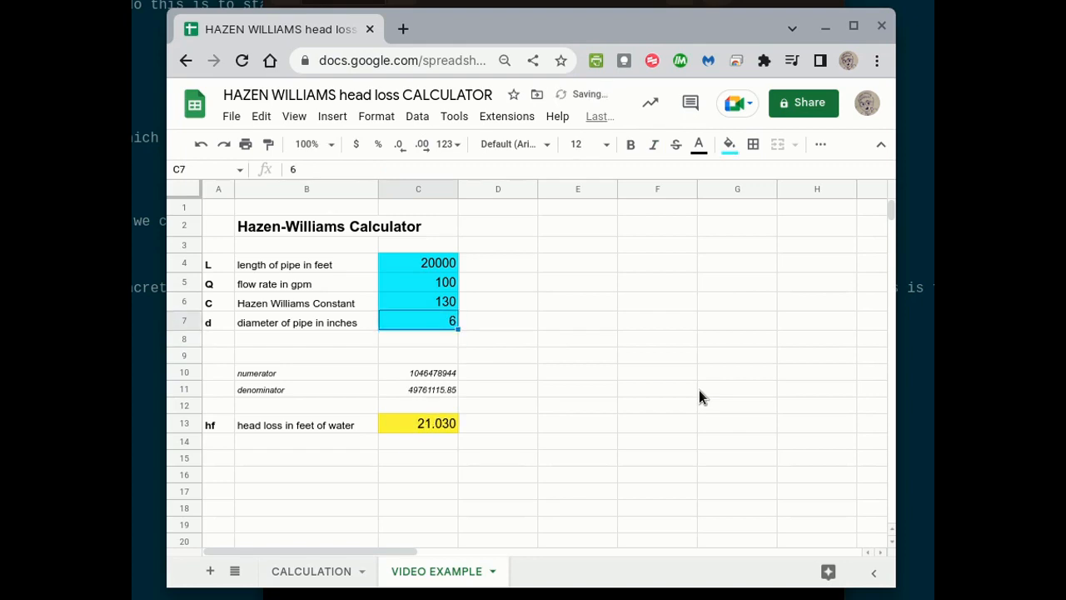
type("4")
key("Return")
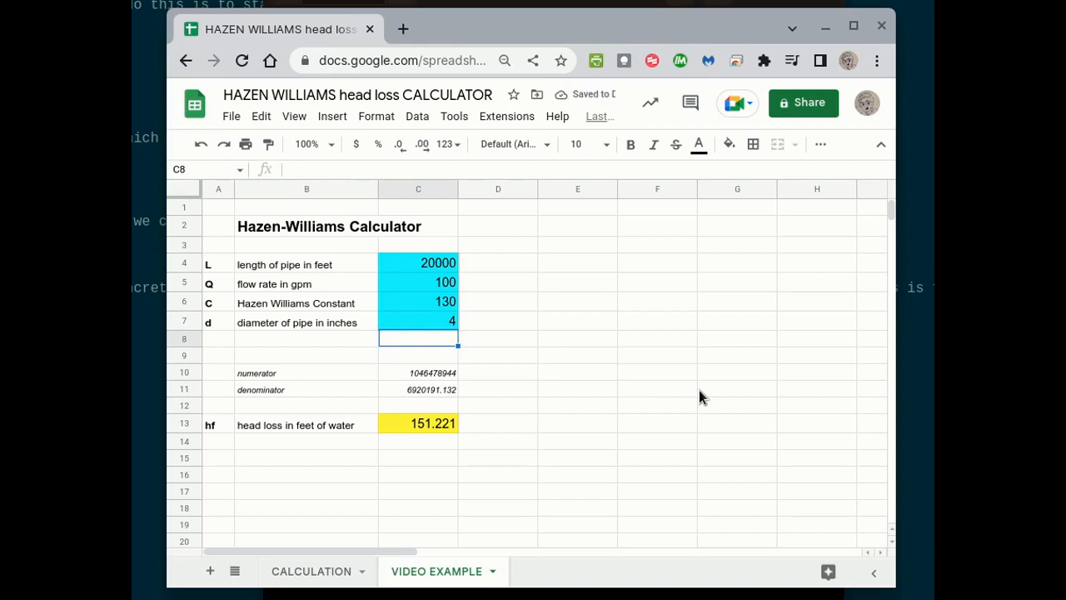
key("Up")
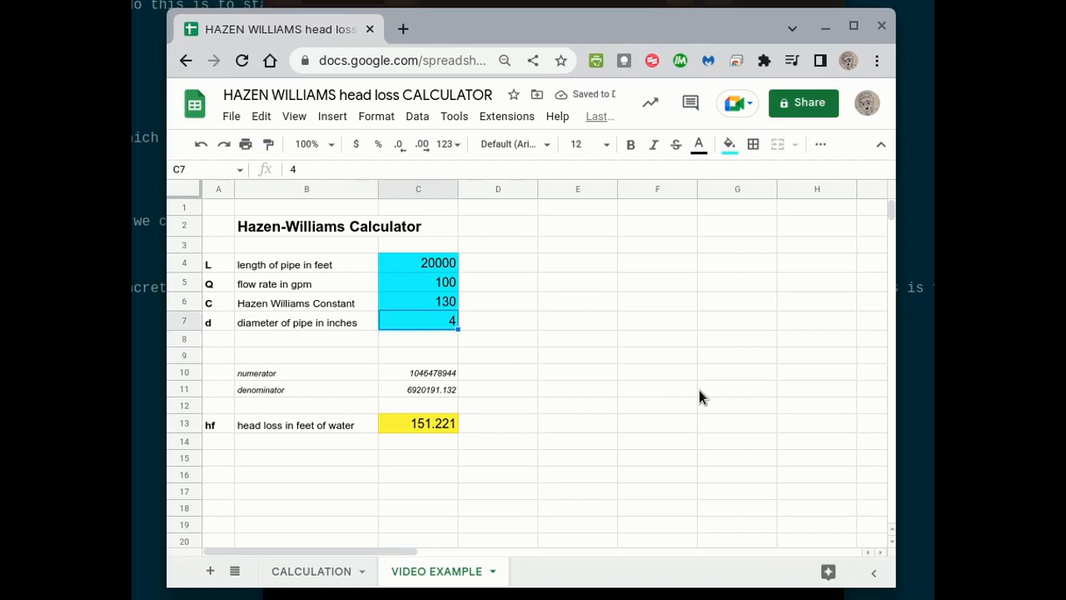
type("2")
key("Return")
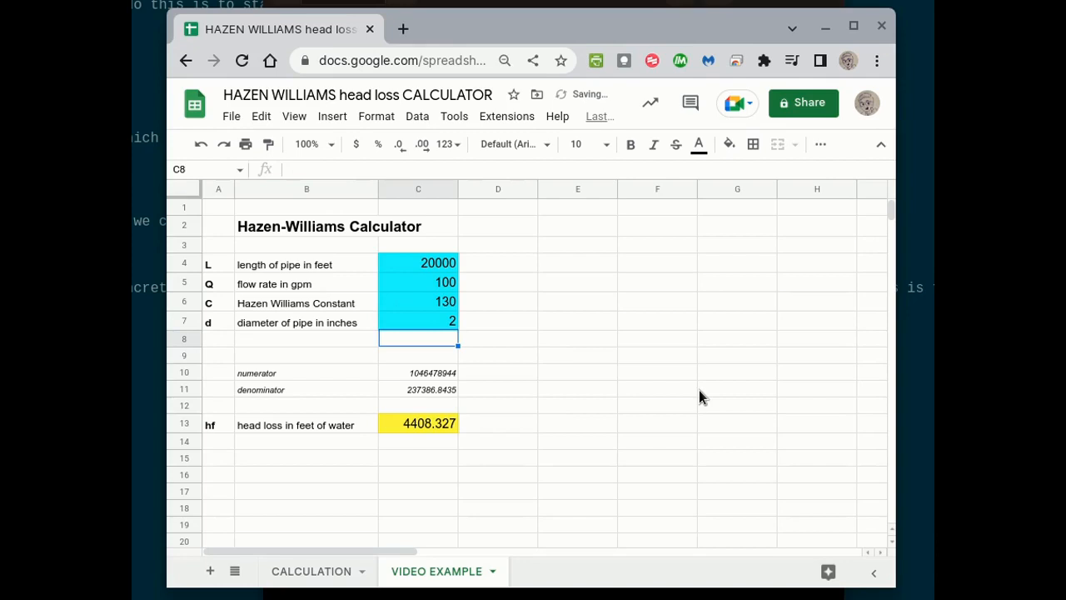
Set the pipe diameter in C7 to 10 inches.
key("Up")
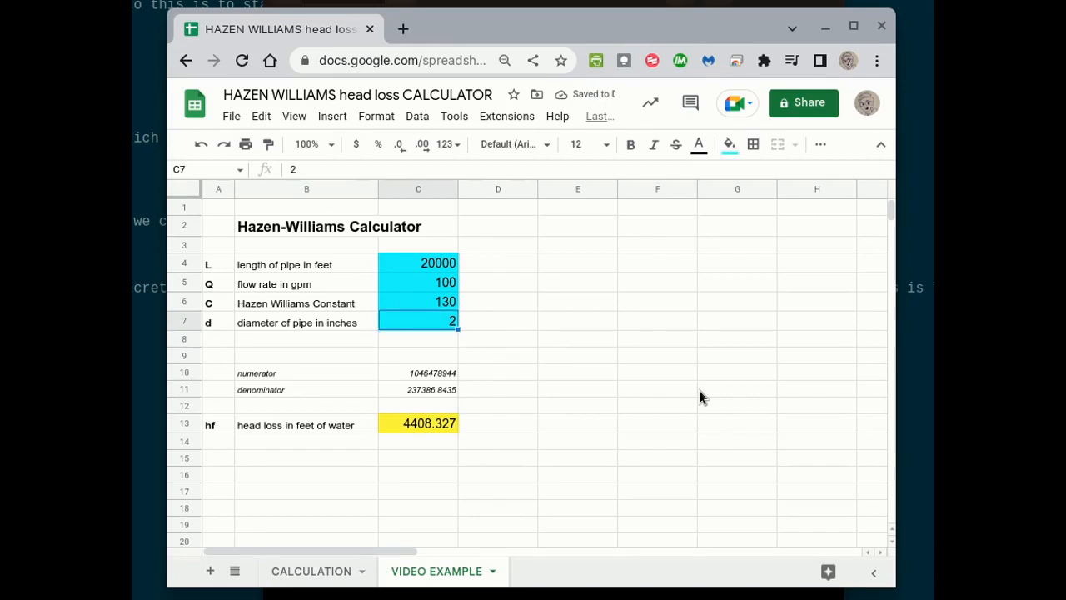
type("10")
key("Return")
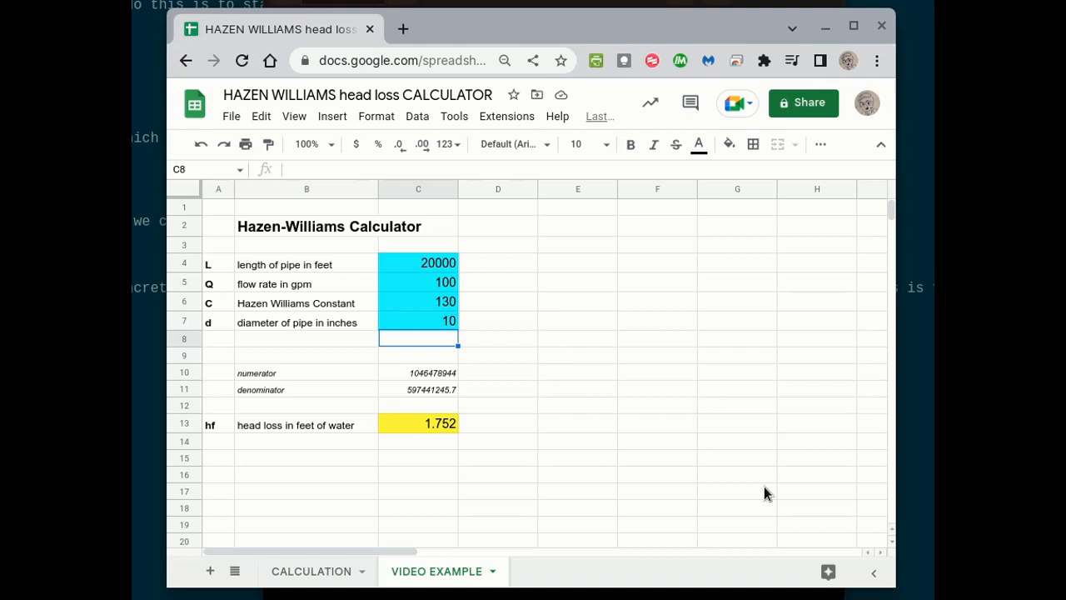
Make the head loss result in C13 bold.
left_click(420, 424)
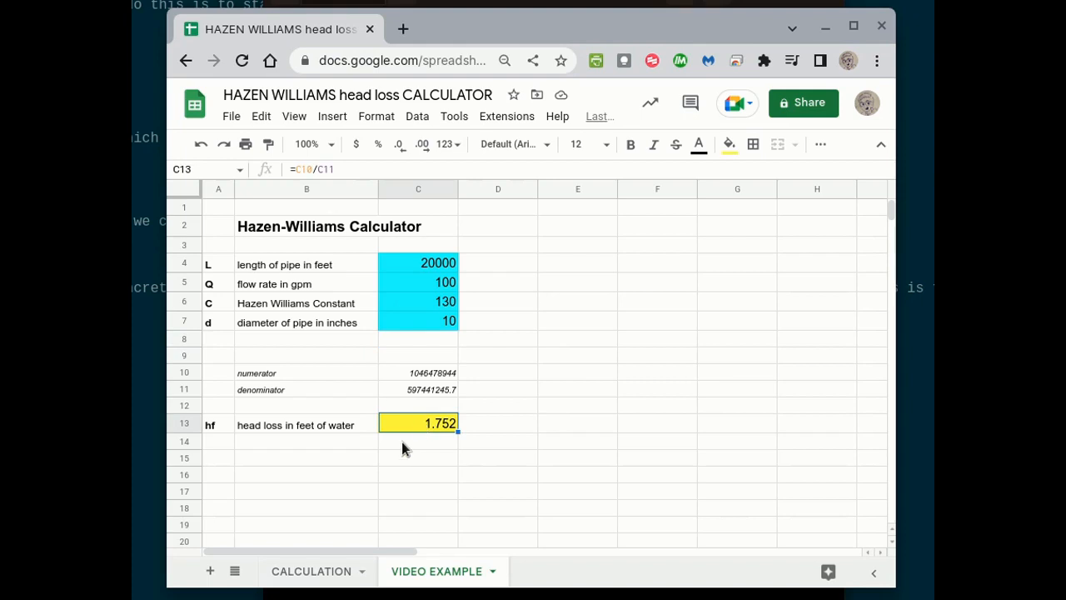
key("ctrl+b")
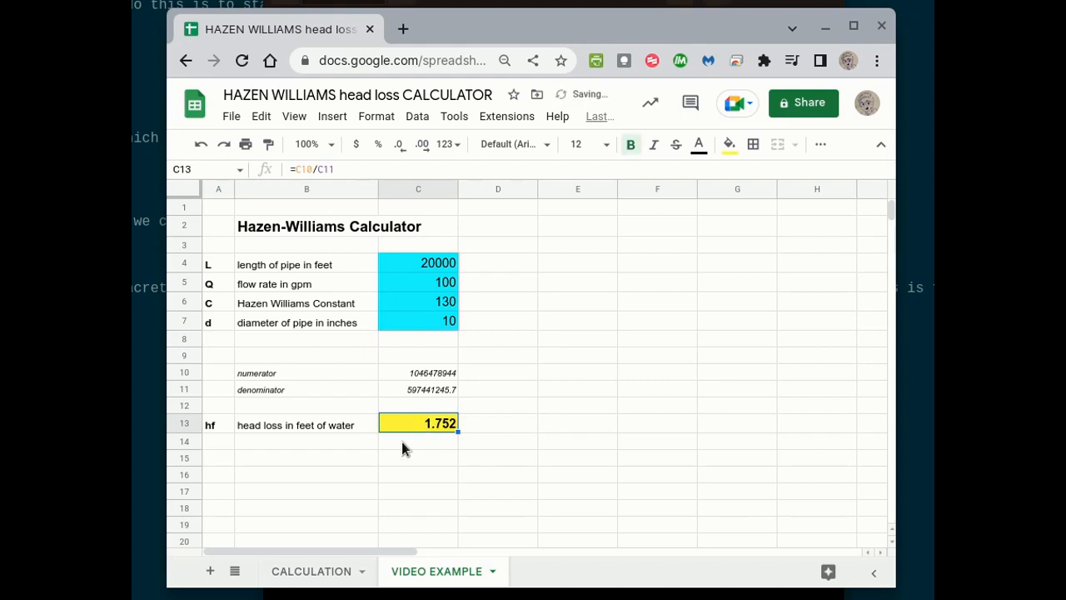